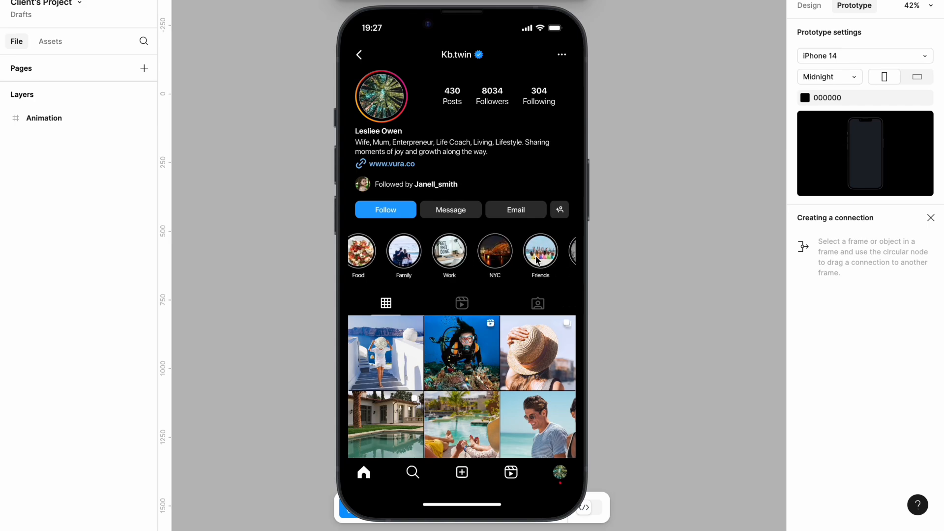
pyautogui.hscroll(3, 538, 259)
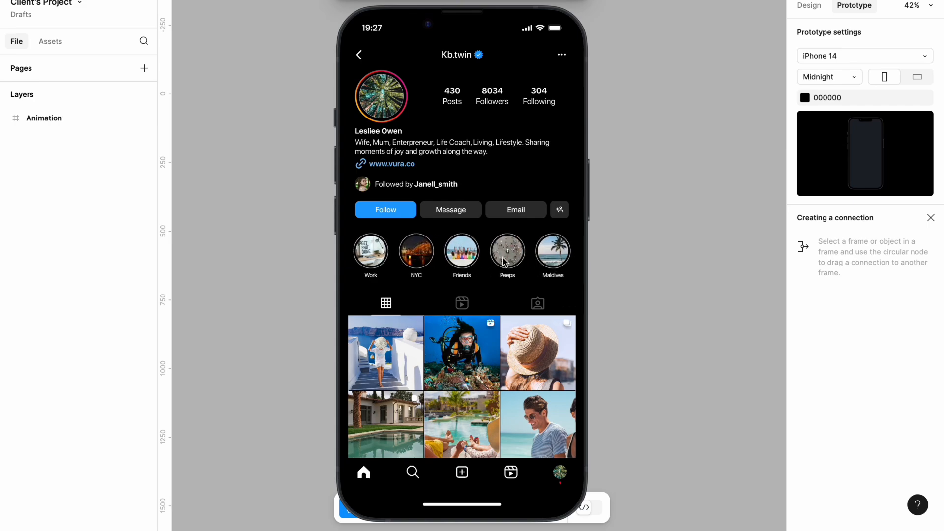
# Step: Preview the Instagram profile prototype by scrolling the story highlights horizontally and the photo grid vertically
pyautogui.hscroll(-5, 488, 259)
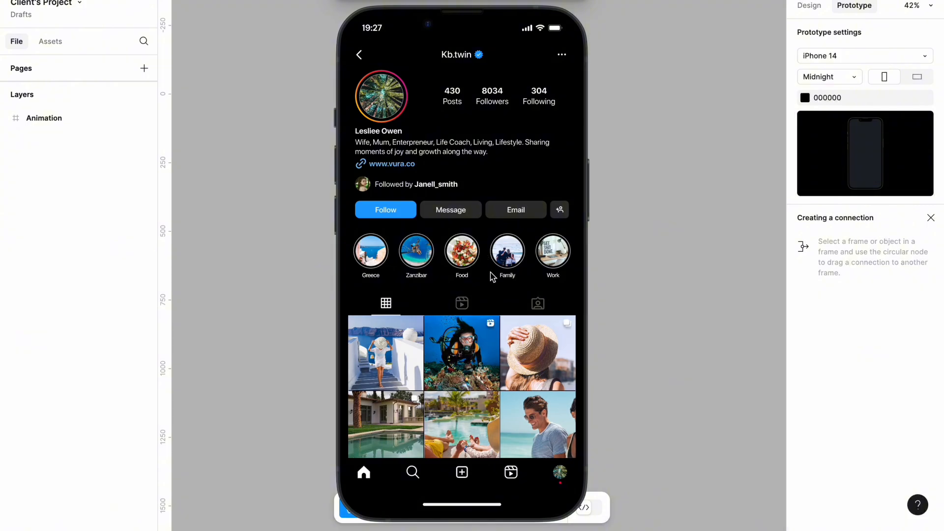
pyautogui.hscroll(3, 512, 259)
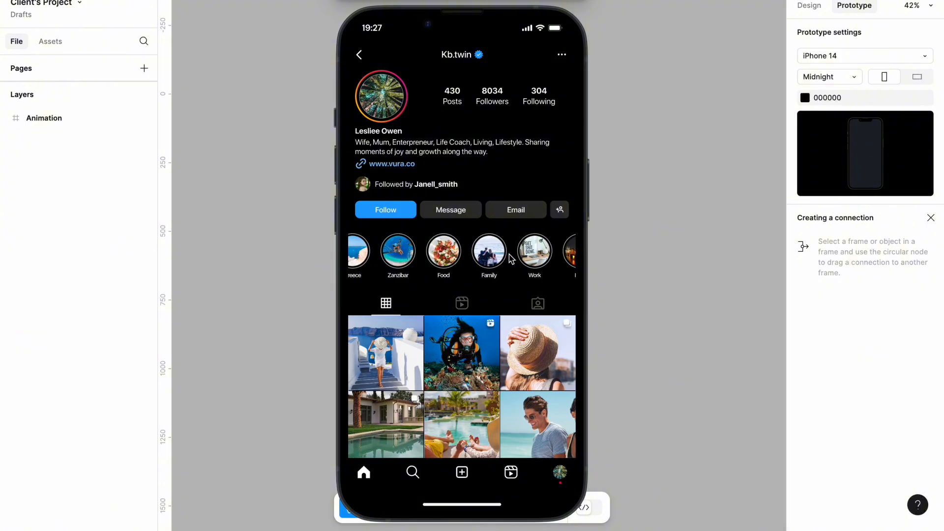
pyautogui.hscroll(3, 512, 259)
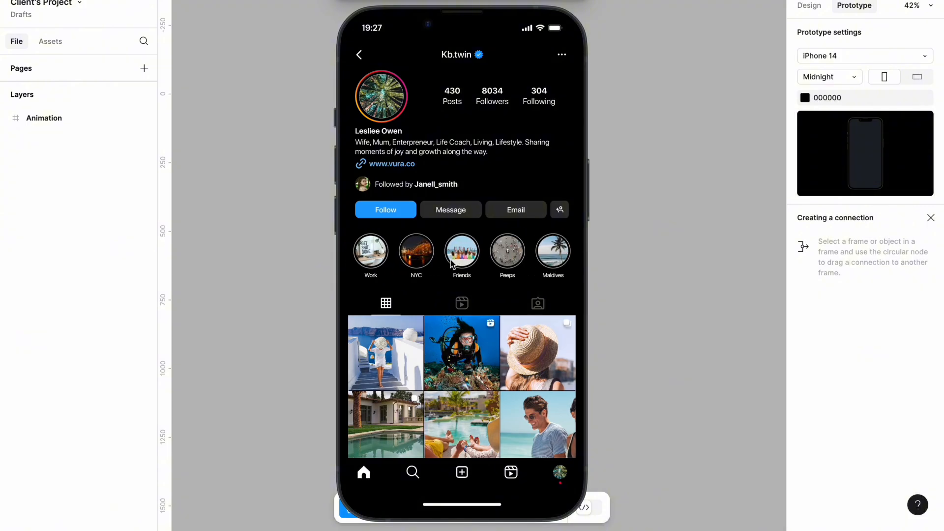
pyautogui.hscroll(-5, 458, 258)
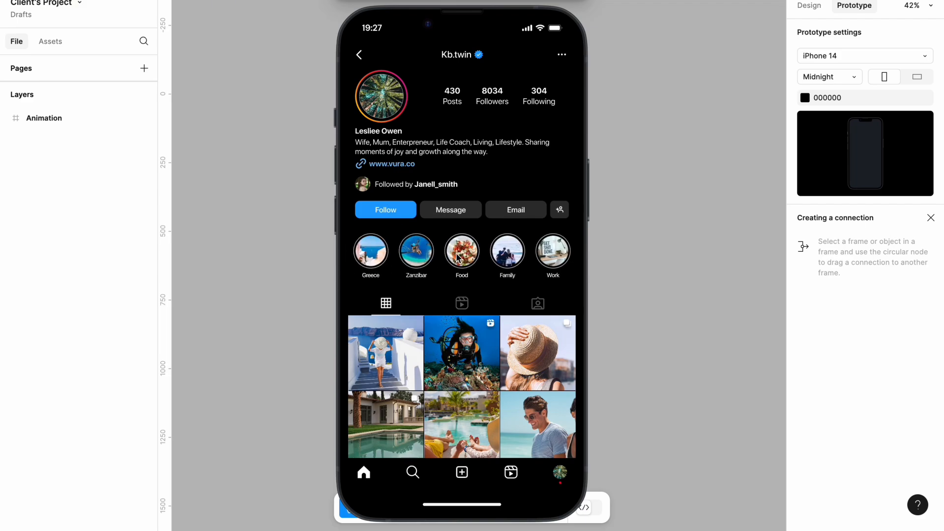
pyautogui.hscroll(5, 508, 254)
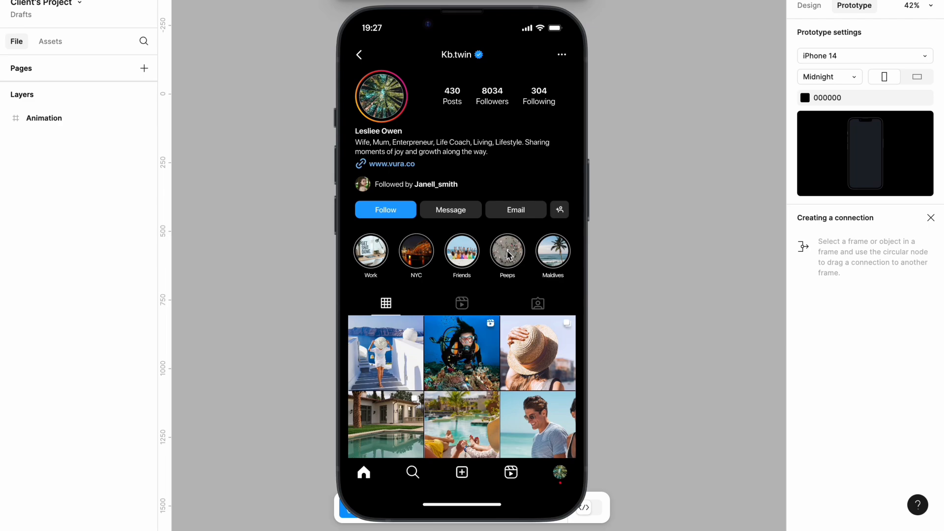
pyautogui.scroll(-3, 451, 377)
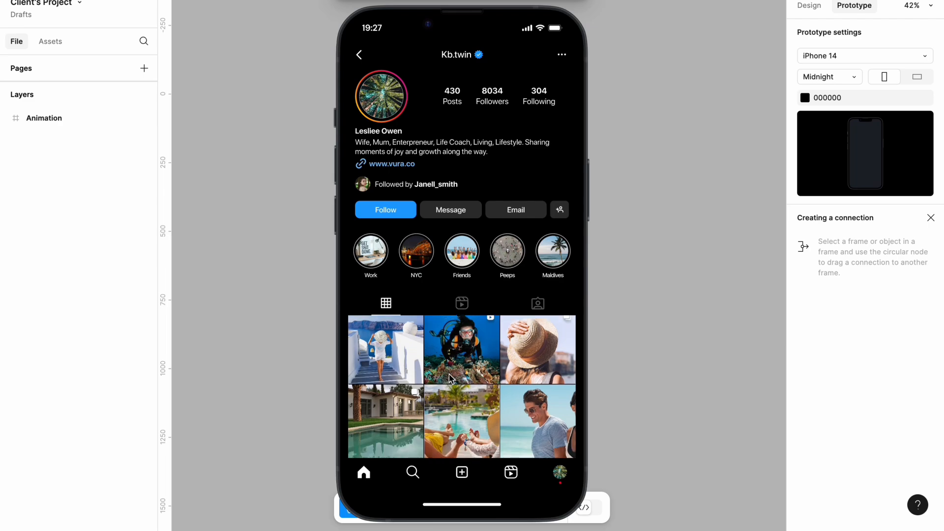
pyautogui.scroll(-5, 451, 377)
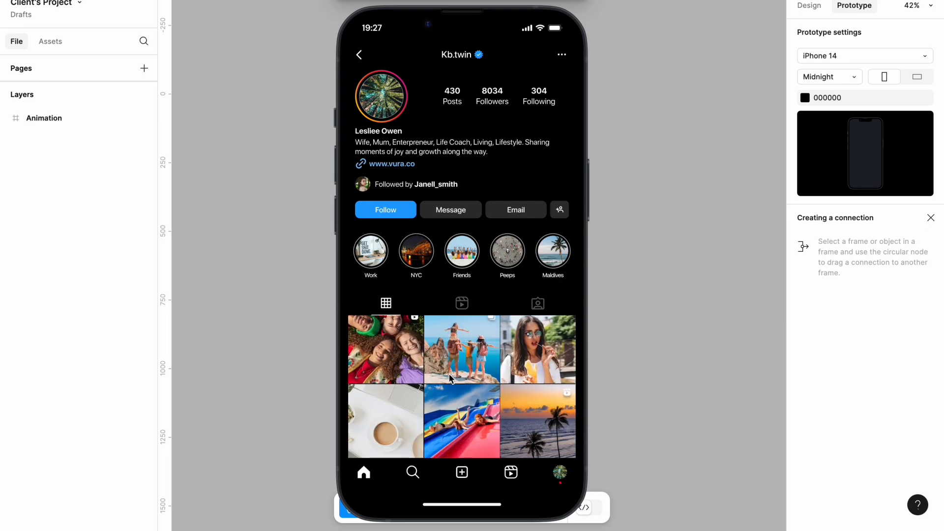
pyautogui.scroll(-1, 451, 378)
pyautogui.scroll(3, 451, 377)
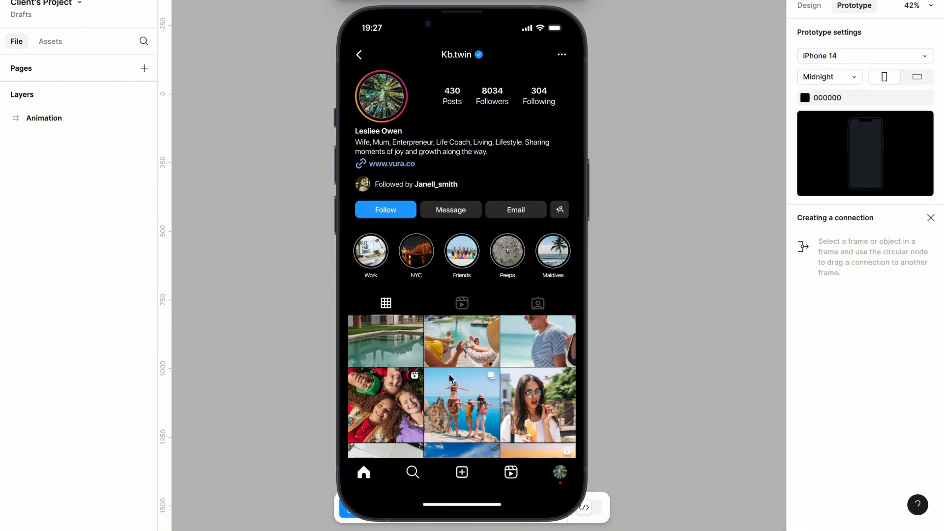
pyautogui.scroll(2, 450, 377)
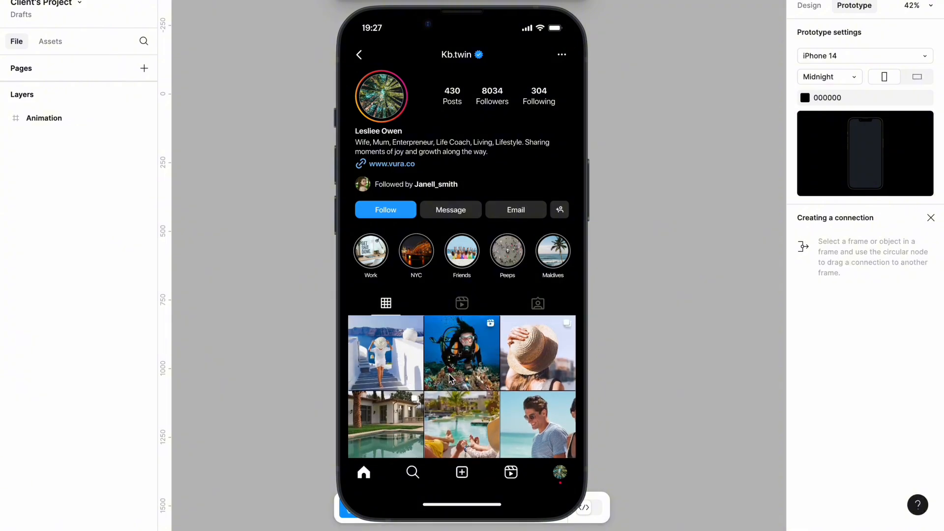
pyautogui.scroll(-3, 451, 377)
pyautogui.scroll(3, 450, 378)
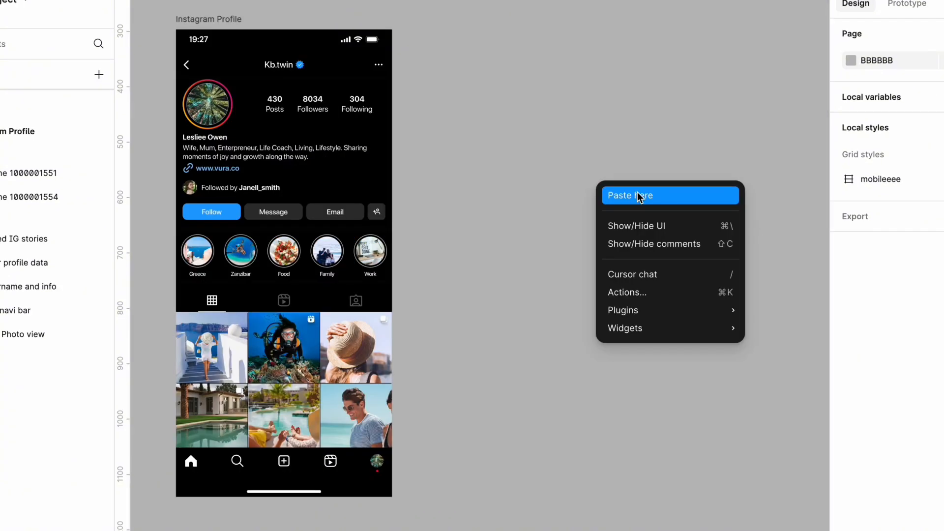
# Step: Compare the stories row inside the Instagram Profile screen with the separate full-length Saved IG stories frame
pyautogui.click(641, 196)
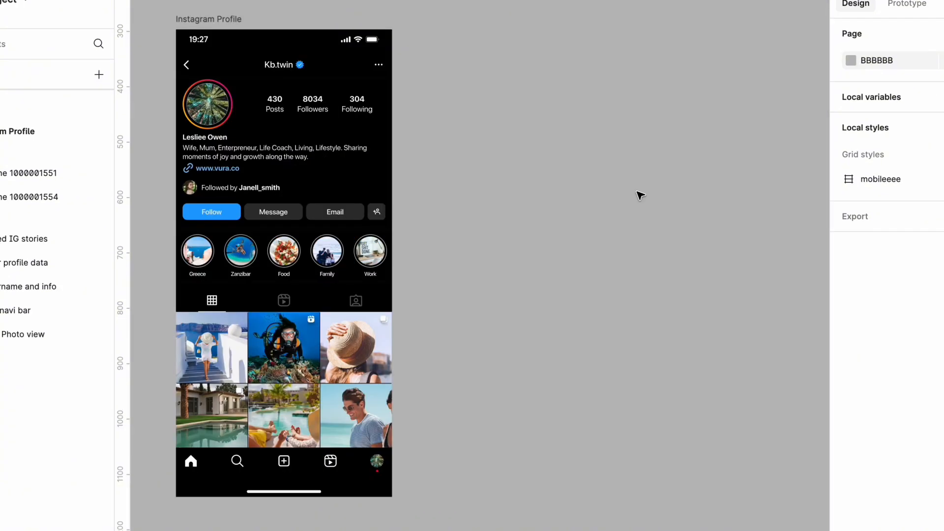
pyautogui.hscroll(2, 596, 169)
pyautogui.hscroll(3, 595, 169)
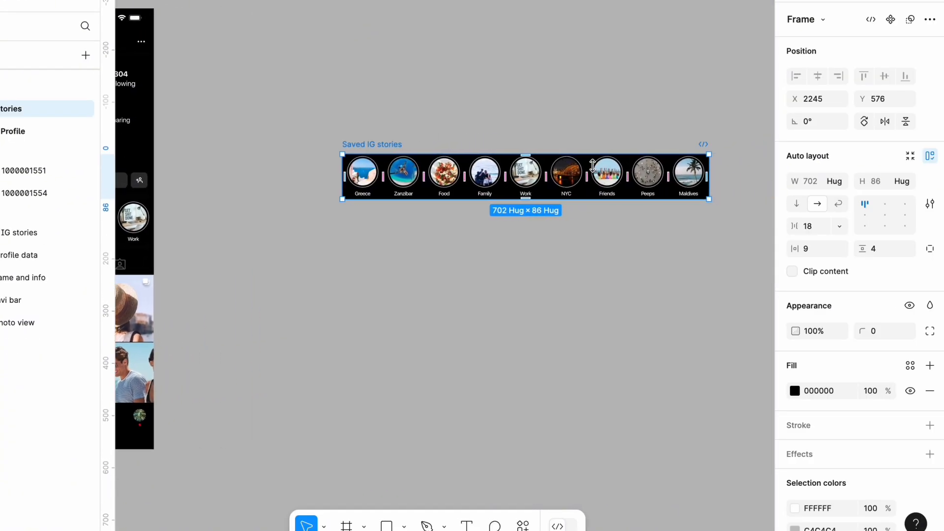
pyautogui.click(568, 126)
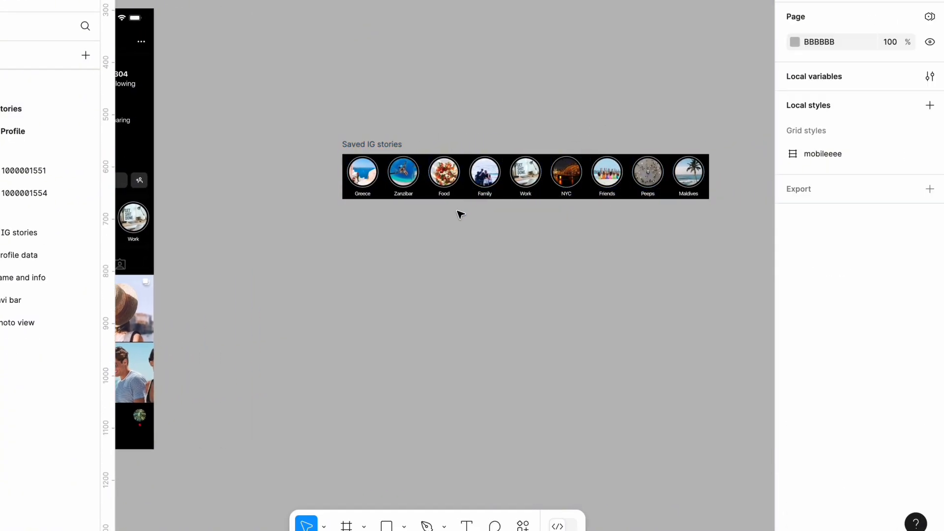
pyautogui.hscroll(-2, 408, 189)
pyautogui.hscroll(-2, 409, 188)
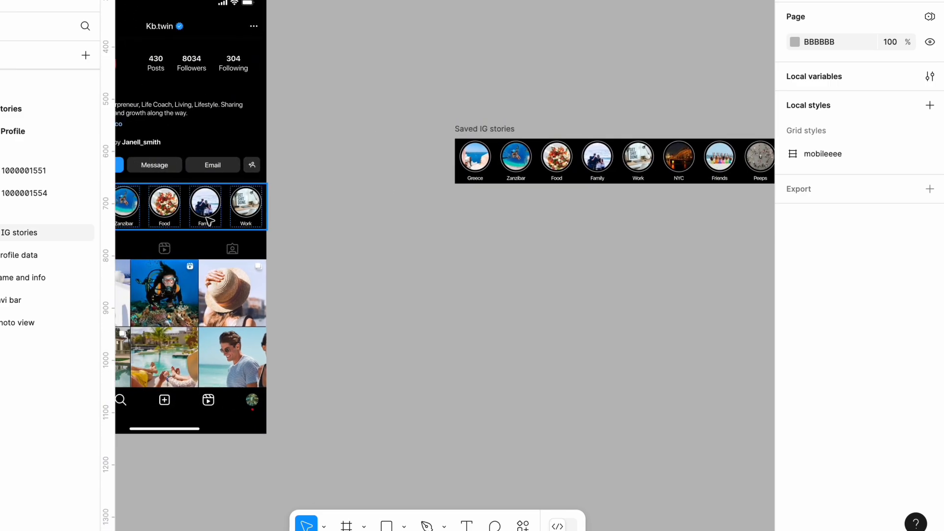
pyautogui.hscroll(3, 473, 210)
pyautogui.hscroll(2, 474, 210)
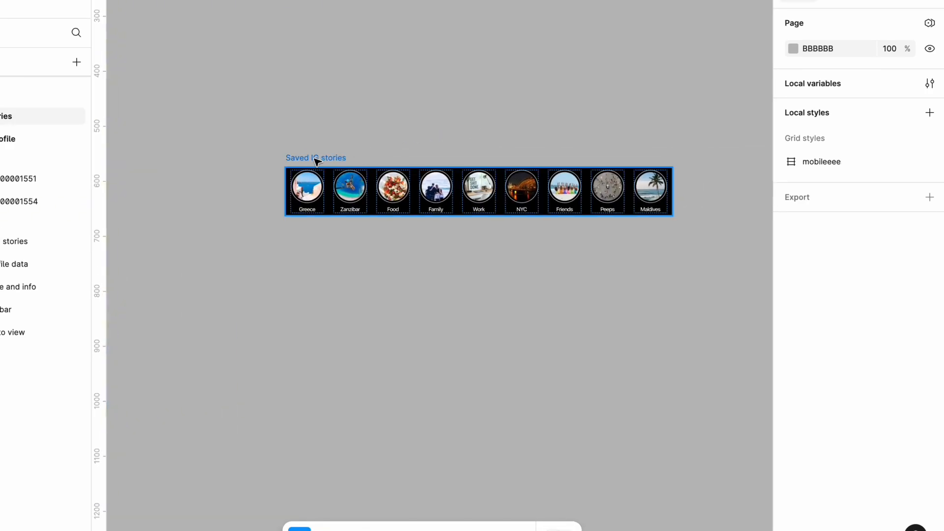
# Step: Wrap the separate full-length Saved IG stories row in a new frame with Frame selection
pyautogui.click(361, 140)
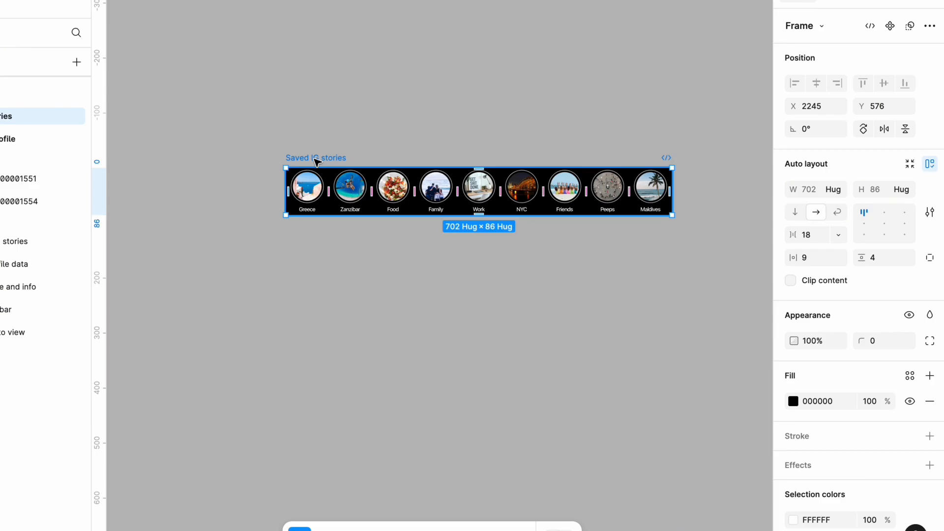
pyautogui.rightClick(317, 163)
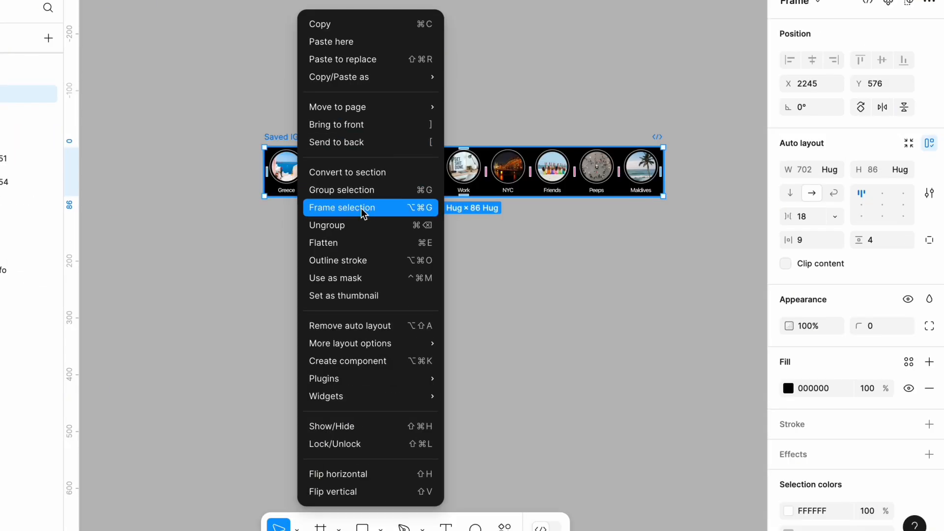
pyautogui.click(362, 208)
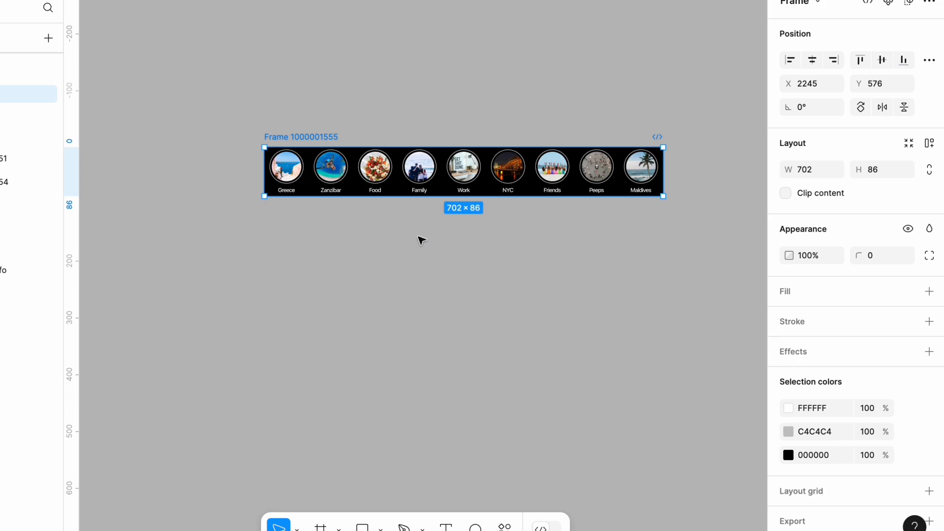
pyautogui.click(422, 240)
# Step: Narrow the new frame around the full-length stories row to a width of 390 and clip its content
pyautogui.hscroll(-5, 480, 260)
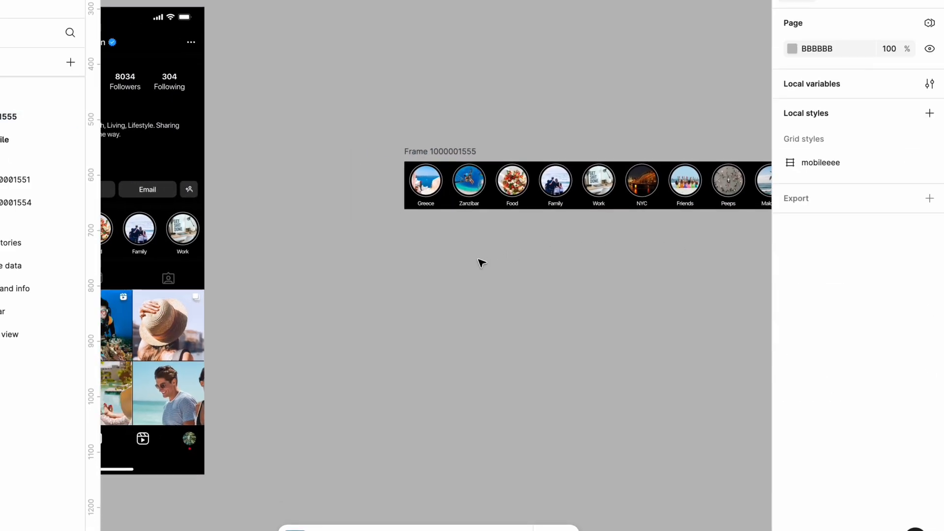
pyautogui.hscroll(-3, 479, 260)
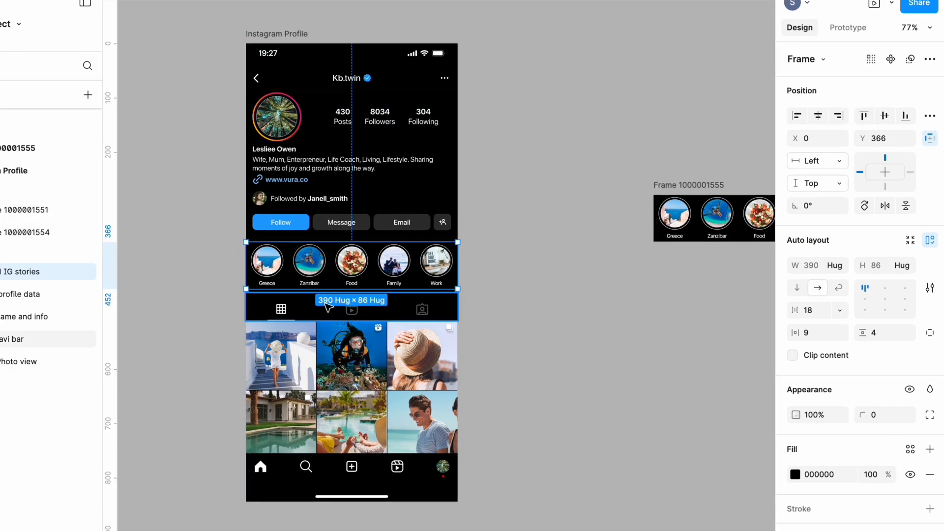
pyautogui.click(541, 296)
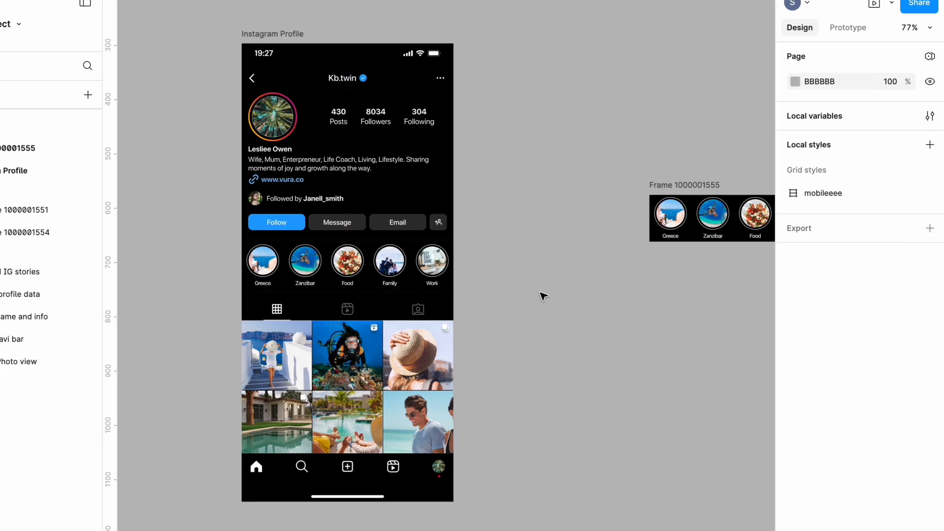
pyautogui.hscroll(10, 544, 296)
pyautogui.hscroll(2, 541, 295)
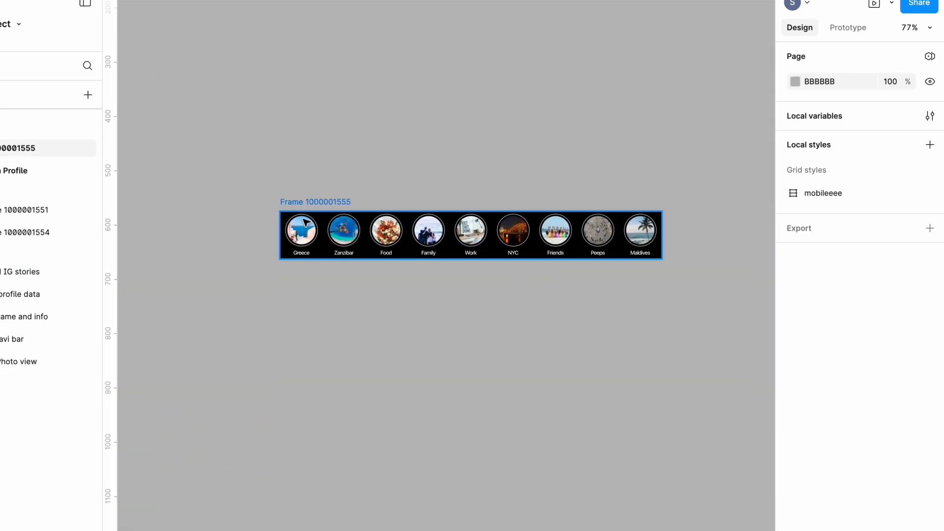
pyautogui.click(301, 203)
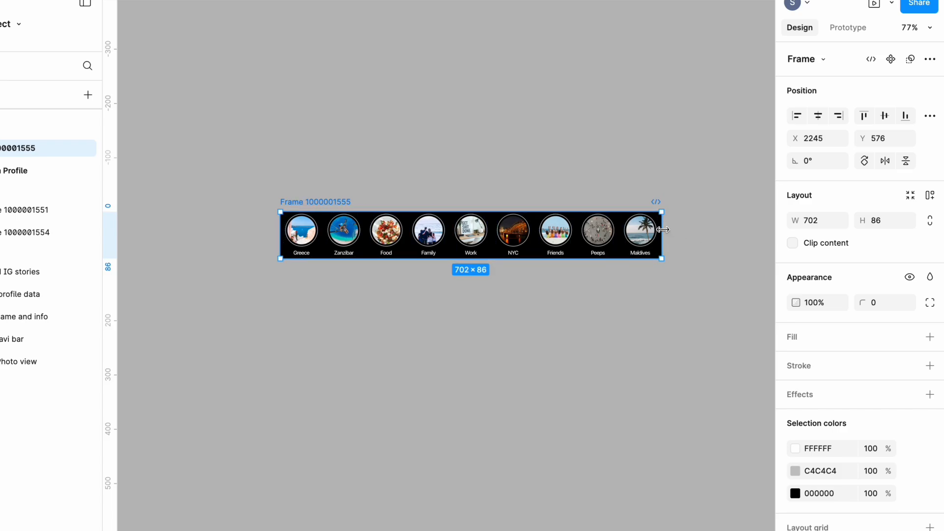
pyautogui.moveTo(663, 230); pyautogui.dragTo(484, 223)
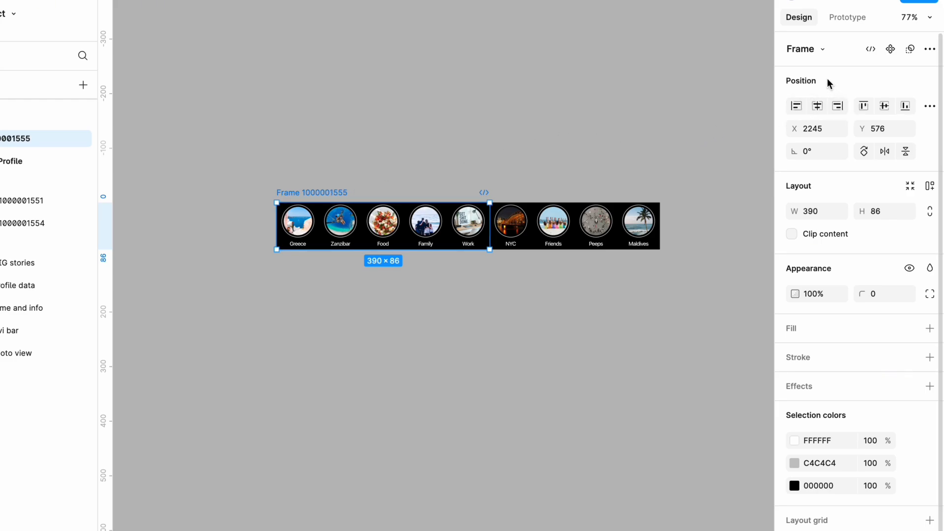
pyautogui.click(793, 235)
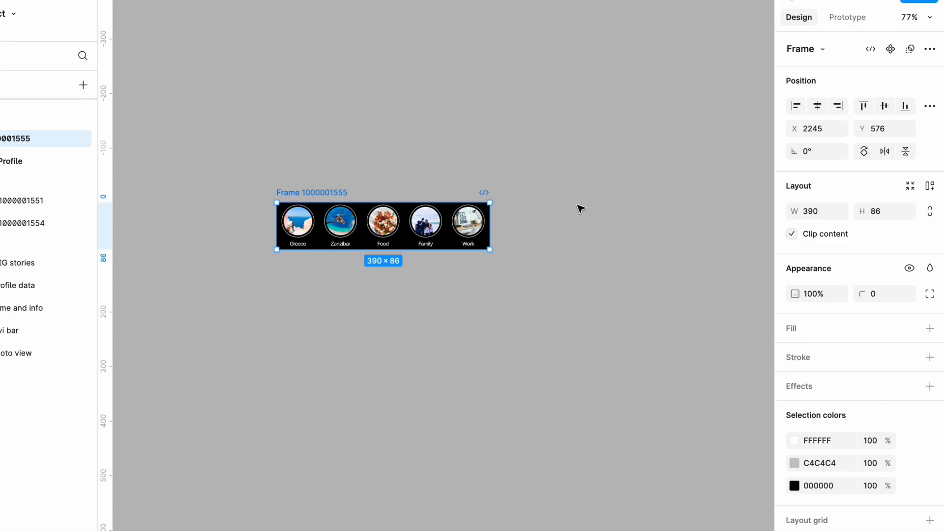
# Step: Set the prototype scroll overflow of the clipped stories frame to Horizontal
pyautogui.click(843, 18)
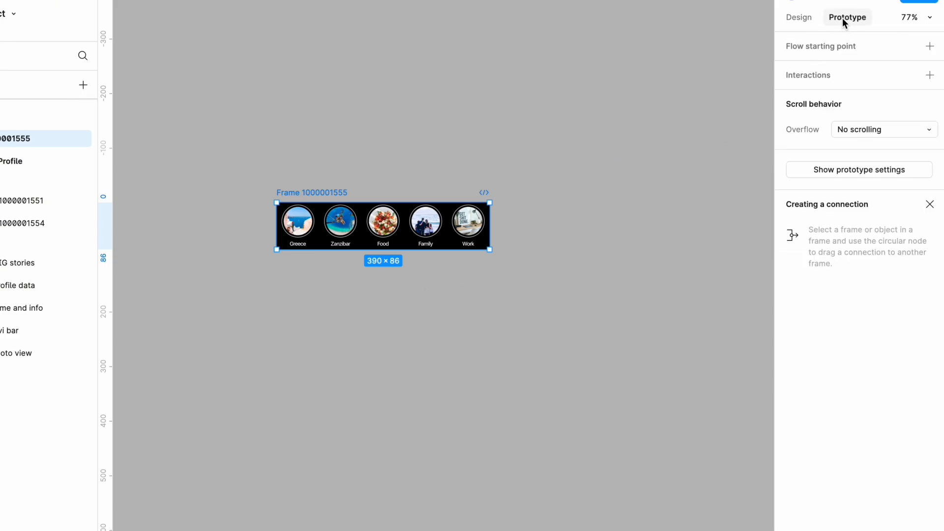
pyautogui.click(882, 129)
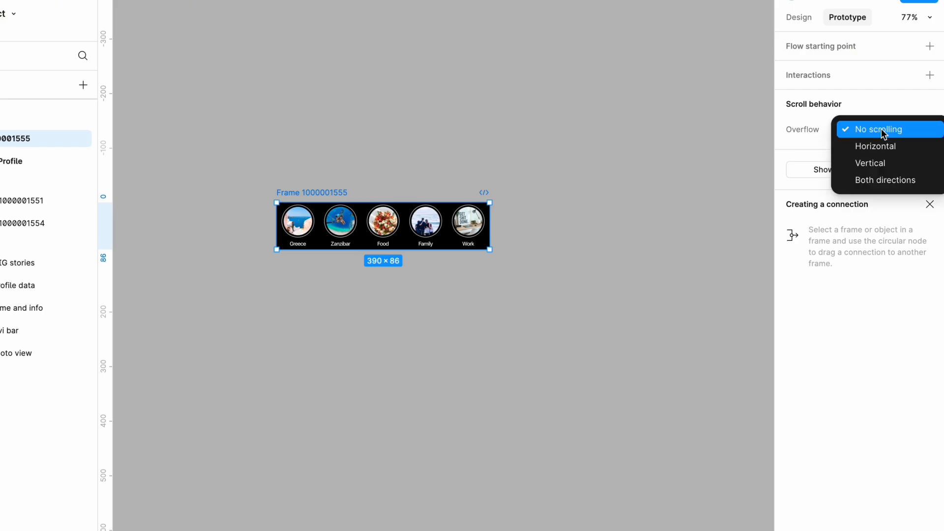
pyautogui.click(884, 147)
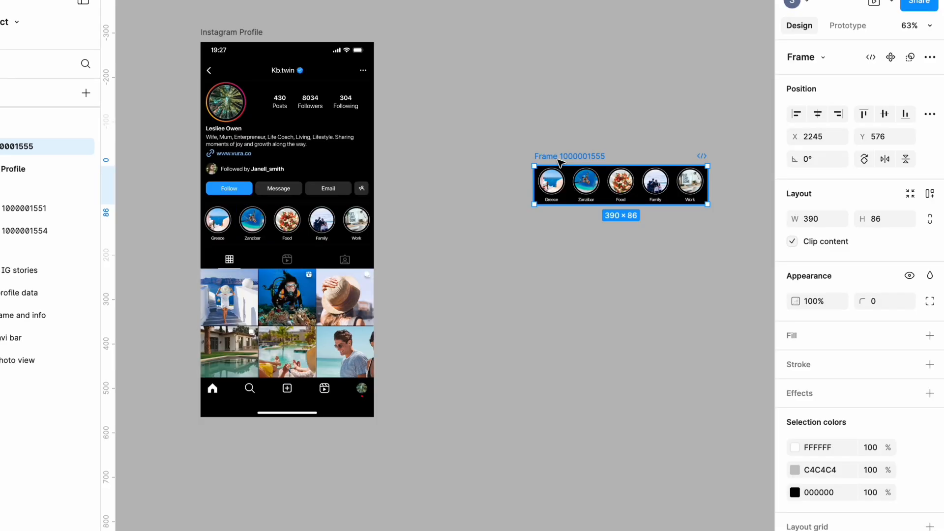
# Step: Copy the horizontally scrolling stories frame and paste it to replace the Saved IG stories row inside the Instagram Profile screen
pyautogui.rightClick(560, 170)
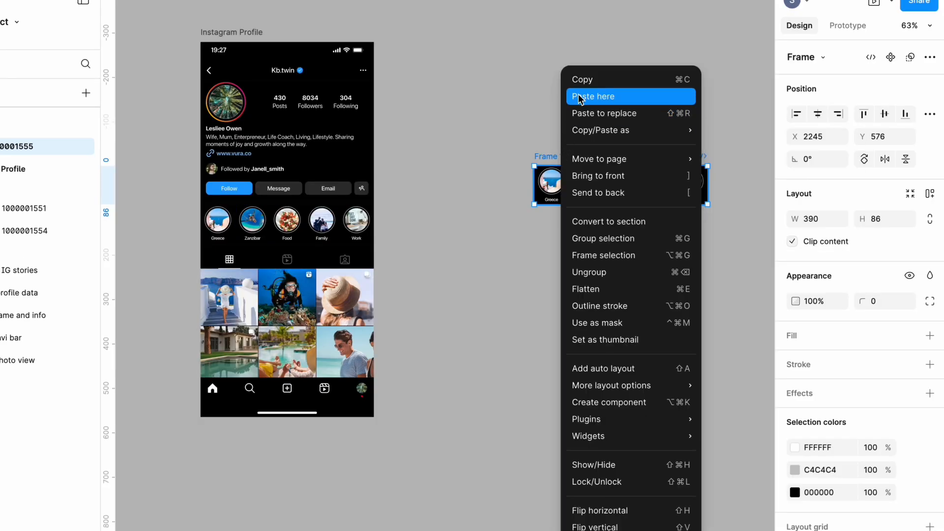
pyautogui.click(582, 80)
pyautogui.click(483, 183)
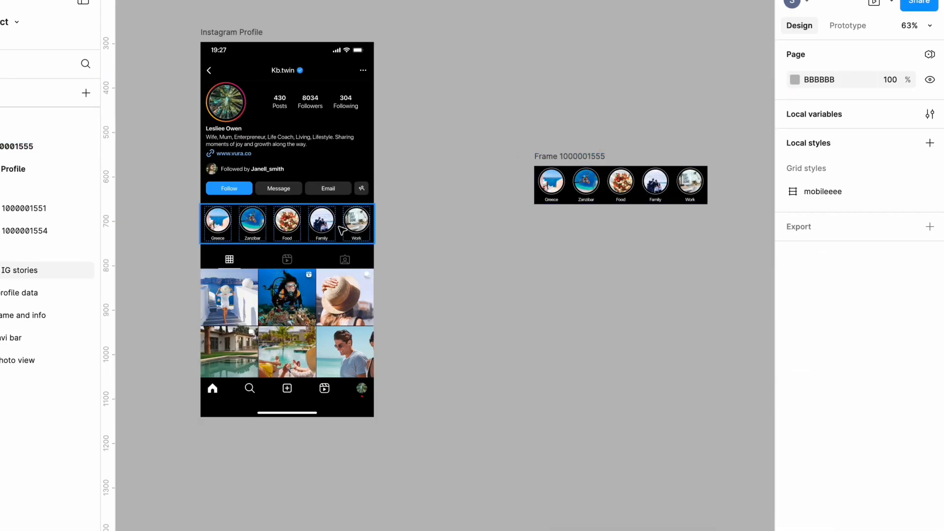
pyautogui.click(322, 226)
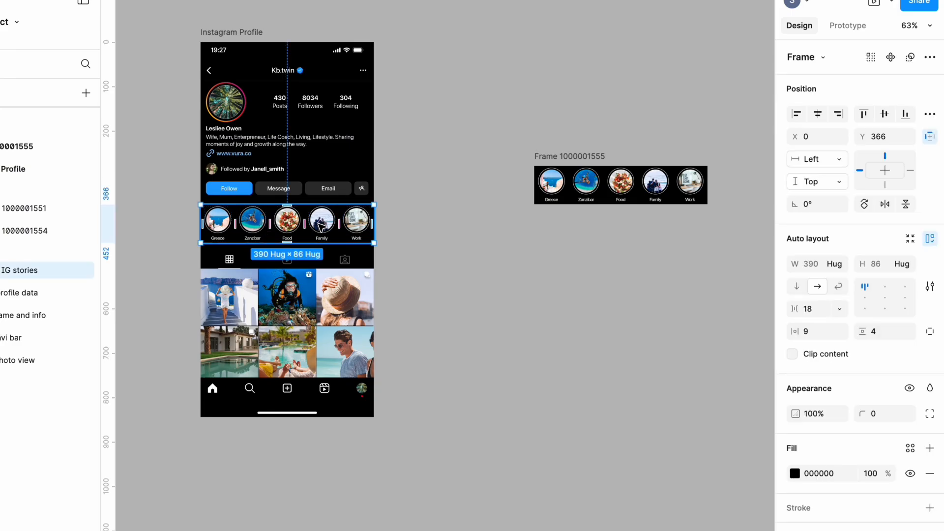
pyautogui.rightClick(323, 226)
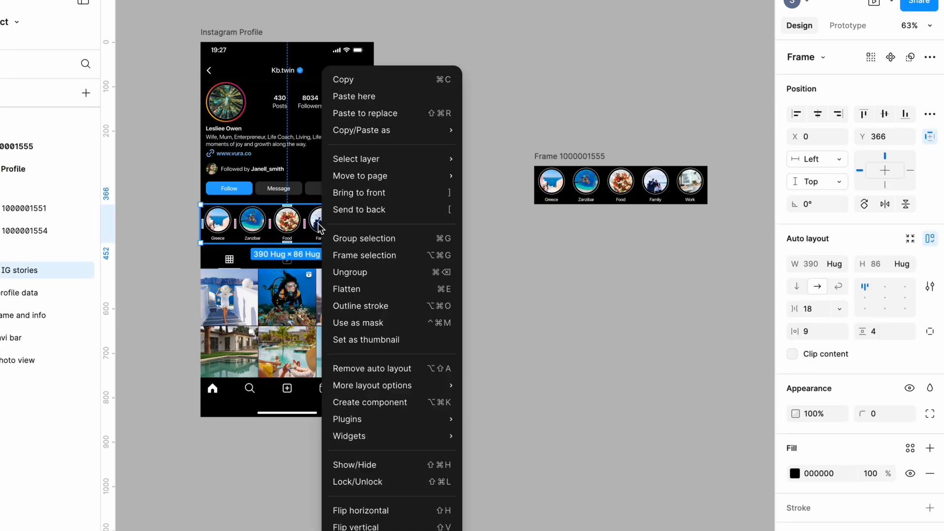
pyautogui.click(353, 114)
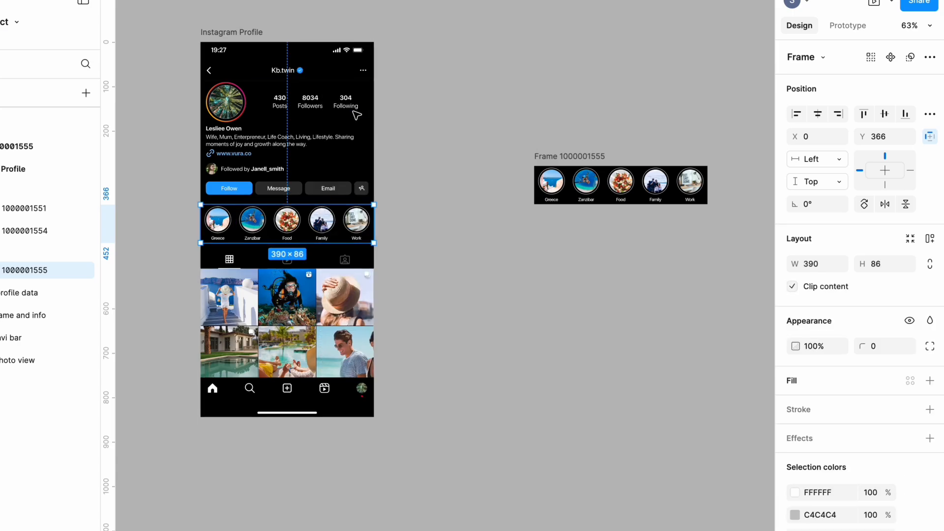
pyautogui.click(411, 223)
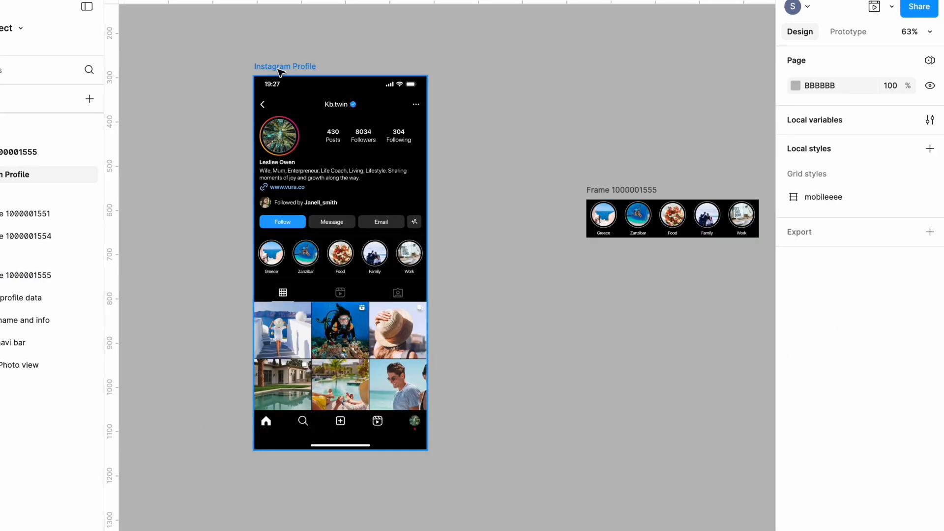
# Step: Preview the Instagram Profile prototype, test the saved stories row by scrolling it horizontally both ways, and close the preview
pyautogui.click(279, 68)
pyautogui.click(714, 74)
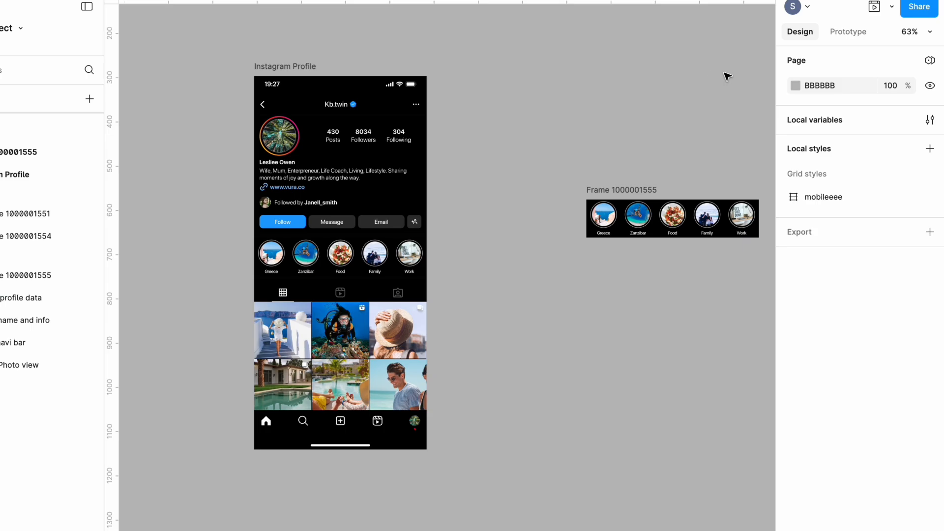
pyautogui.click(848, 32)
pyautogui.click(875, 18)
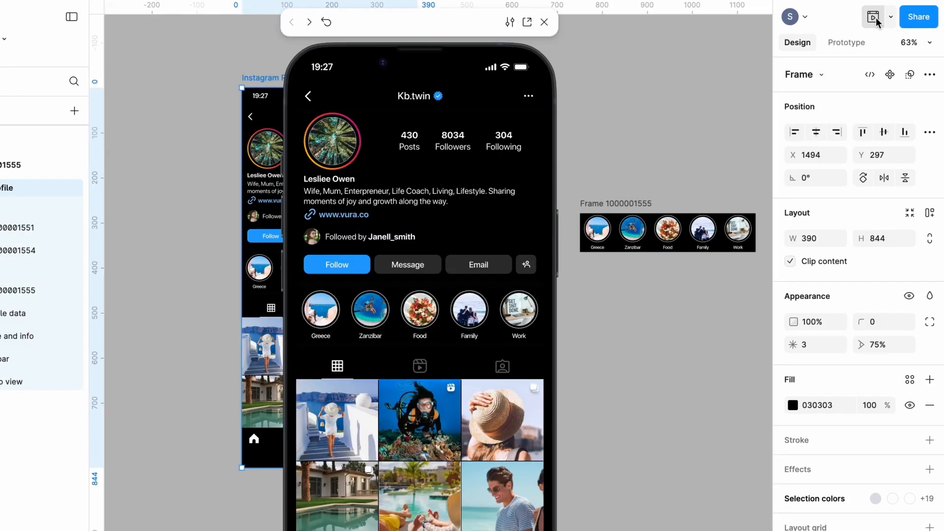
pyautogui.hscroll(5, 444, 321)
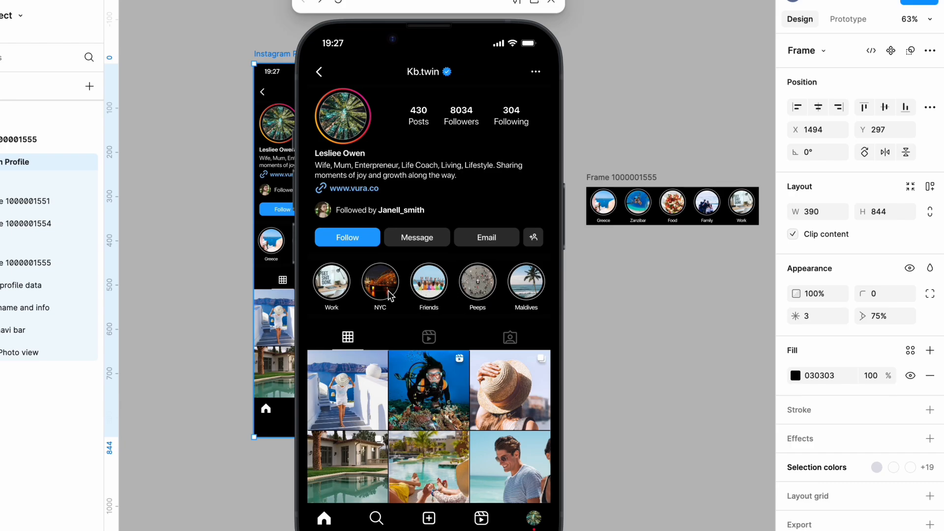
pyautogui.hscroll(-5, 391, 295)
pyautogui.hscroll(5, 391, 295)
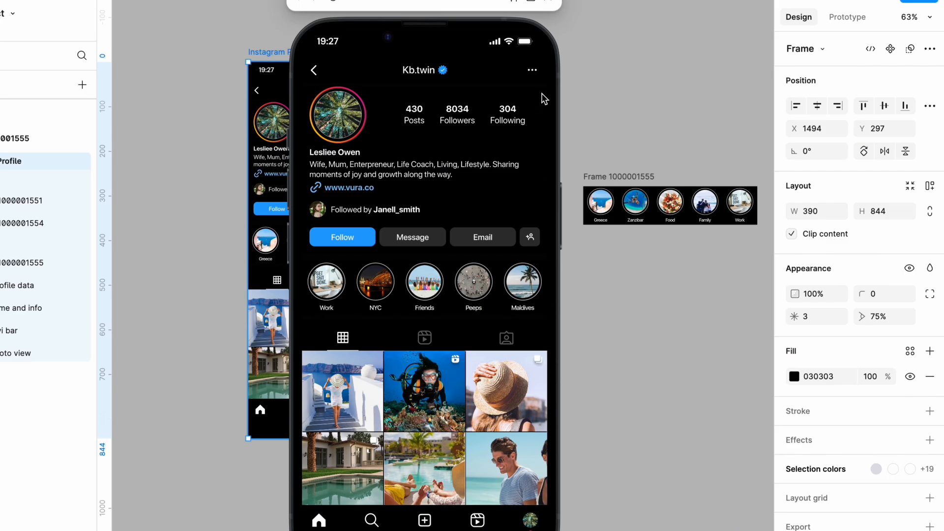
pyautogui.hscroll(-5, 541, 295)
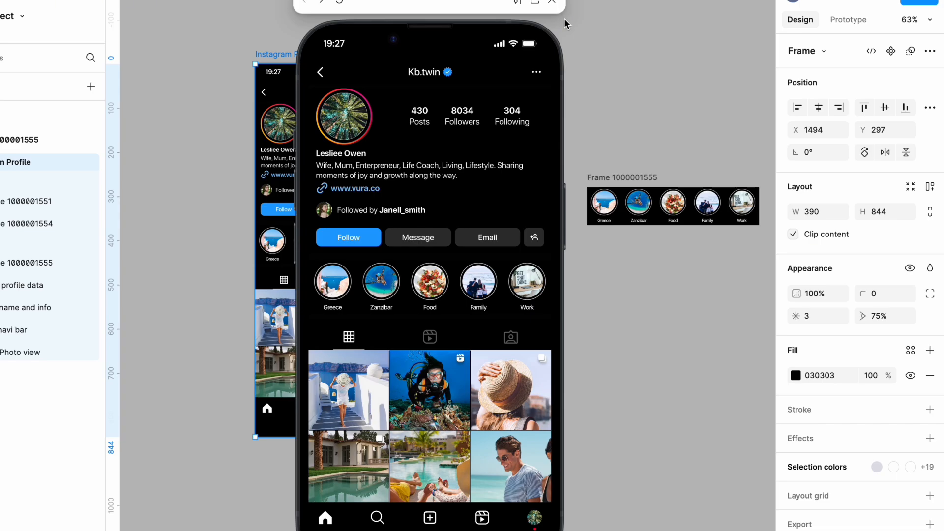
pyautogui.click(553, 4)
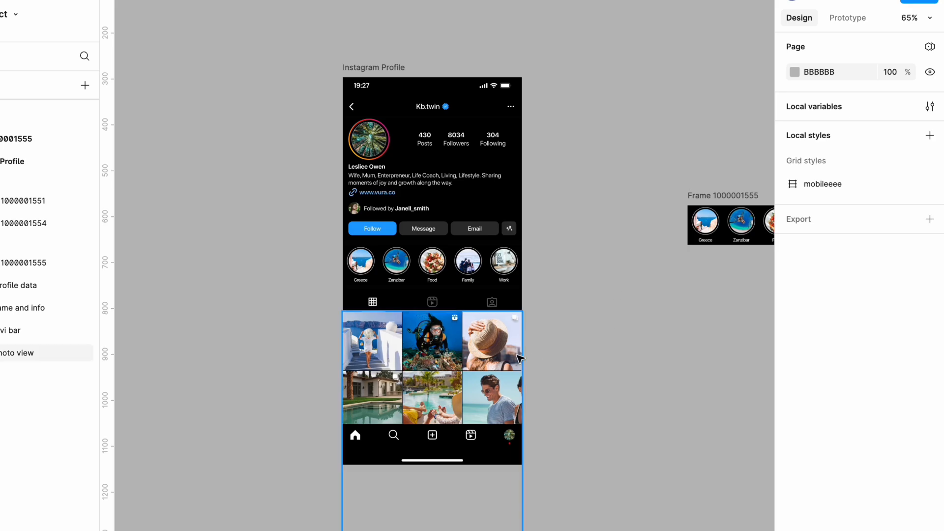
# Step: Wrap the header, profile data, name and info, stories row and tab bar above the photo grid in one new frame with Frame selection
pyautogui.click(490, 358)
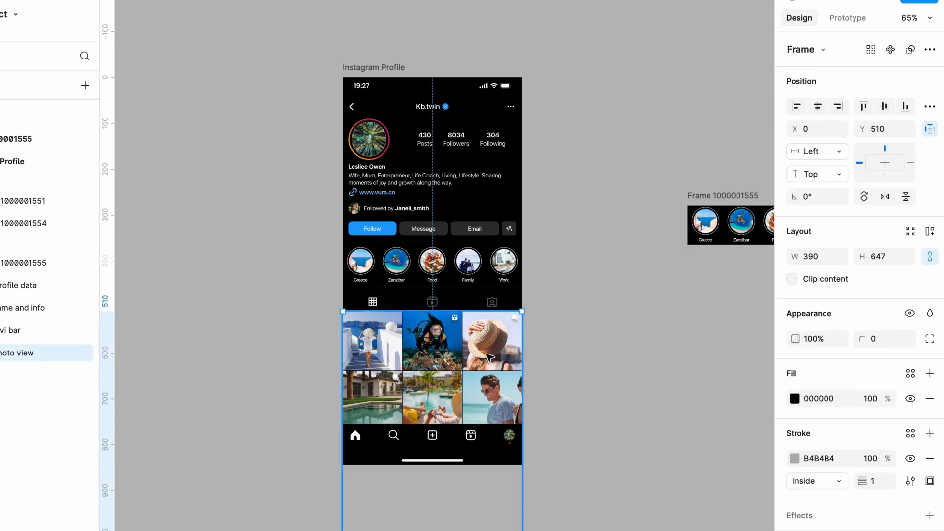
pyautogui.click(600, 388)
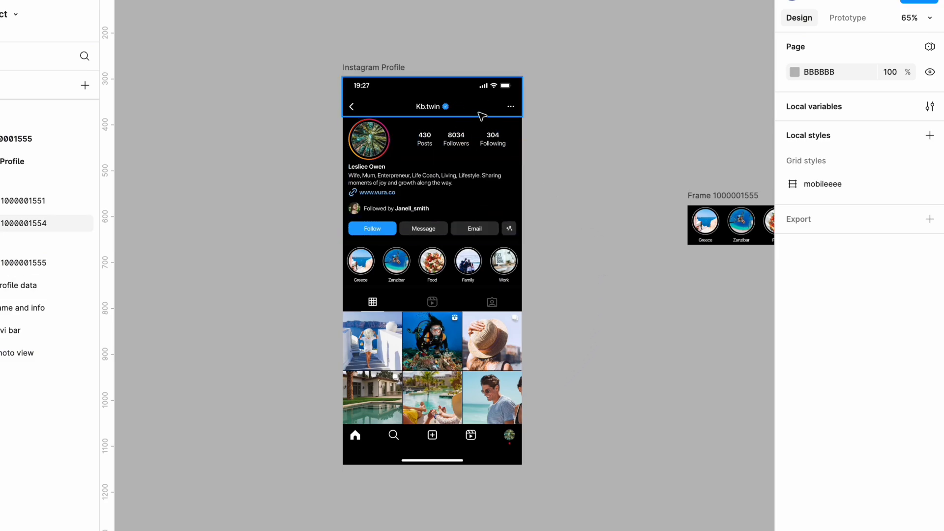
pyautogui.click(461, 102)
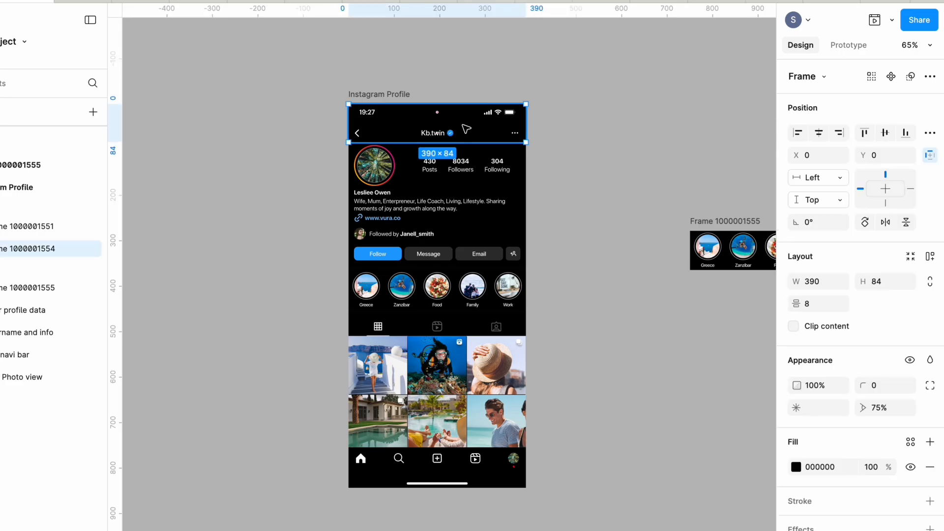
pyautogui.keyDown('shift'); pyautogui.click(472, 170); pyautogui.keyUp('shift')
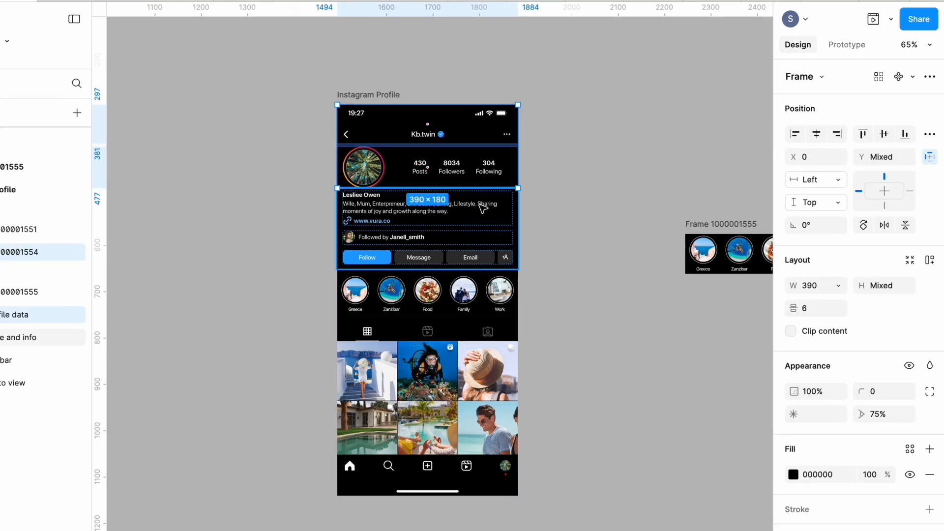
pyautogui.keyDown('shift'); pyautogui.click(482, 209); pyautogui.keyUp('shift')
pyautogui.keyDown('shift'); pyautogui.click(492, 291); pyautogui.keyUp('shift')
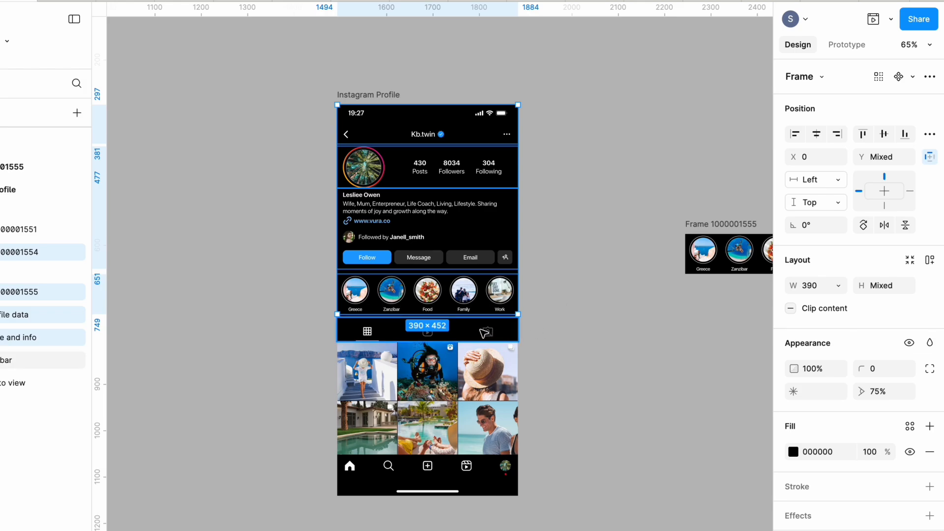
pyautogui.keyDown('shift'); pyautogui.click(484, 333); pyautogui.keyUp('shift')
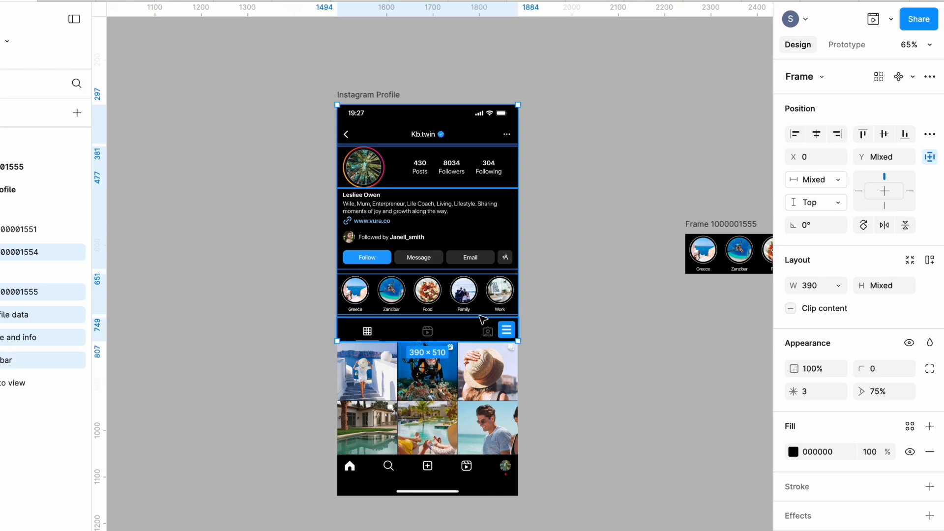
pyautogui.rightClick(424, 164)
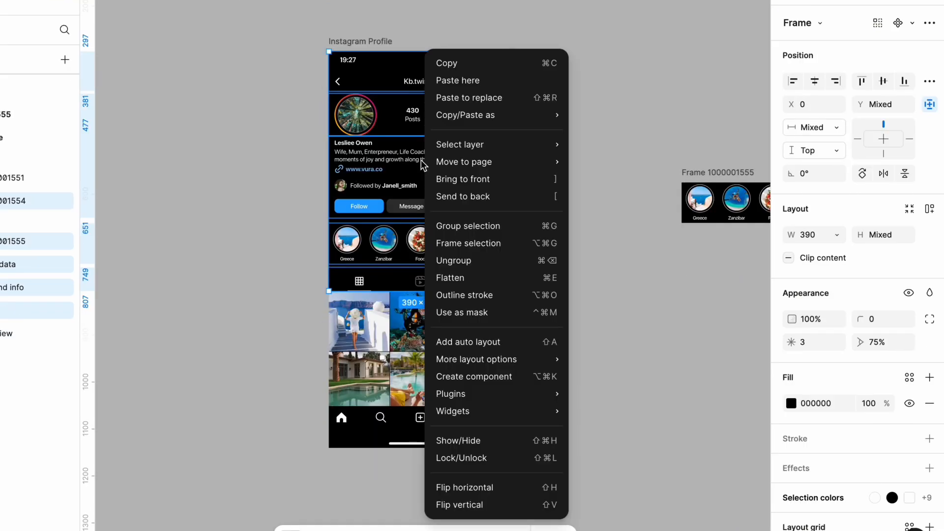
pyautogui.click(460, 244)
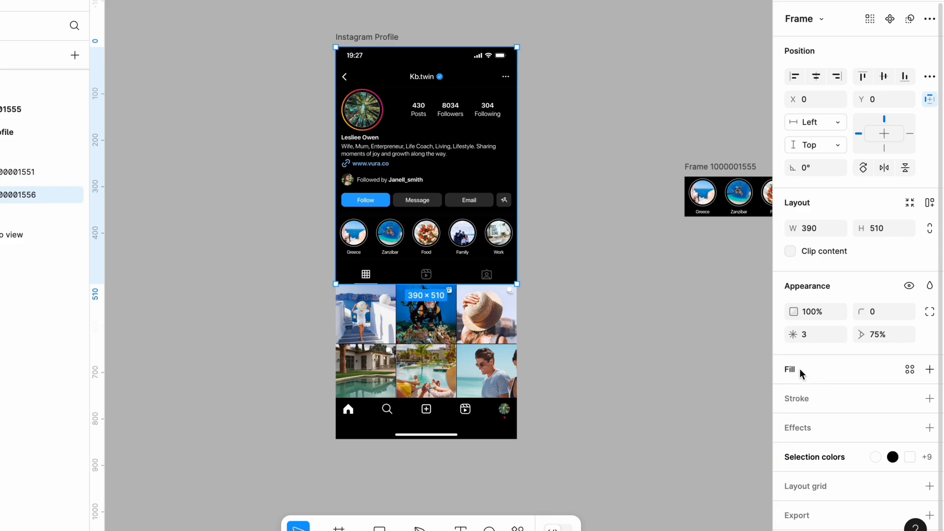
# Step: Give the new frame around the upper profile sections a solid black 000000 fill
pyautogui.click(794, 370)
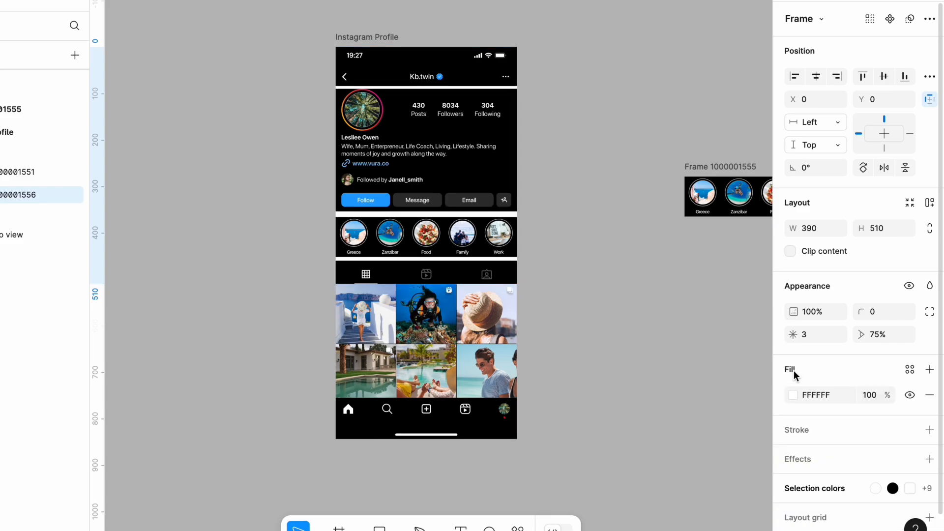
pyautogui.click(794, 395)
pyautogui.moveTo(669, 325); pyautogui.dragTo(603, 370)
pyautogui.click(581, 379)
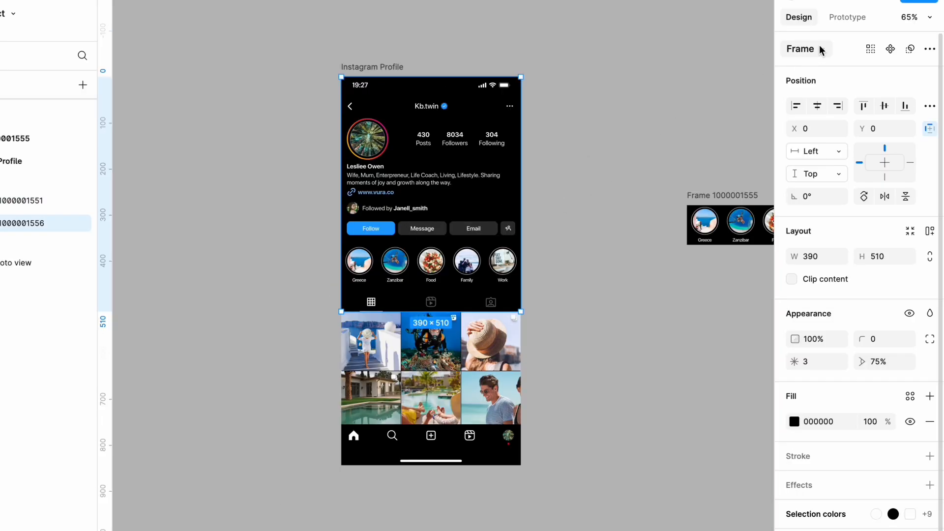
# Step: Set the prototype scroll position of the upper profile frame to Fixed (stay in place)
pyautogui.click(839, 17)
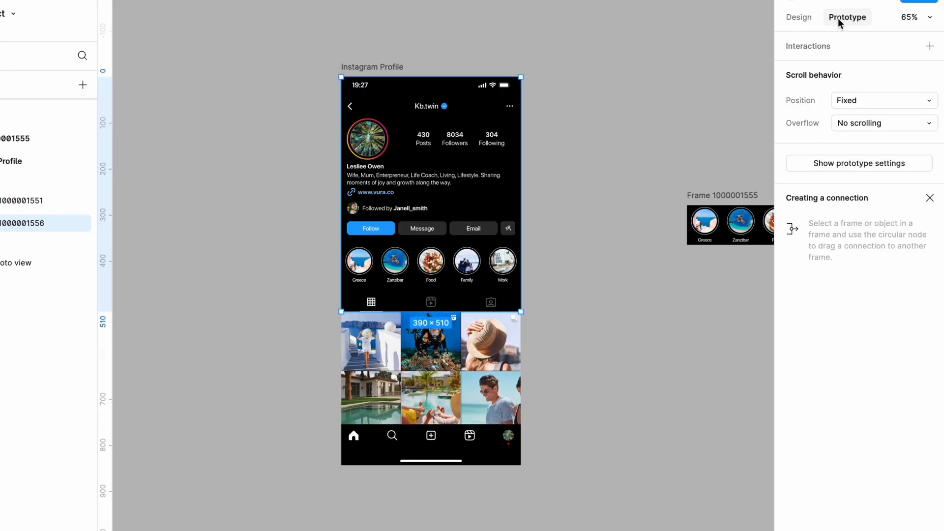
pyautogui.click(883, 101)
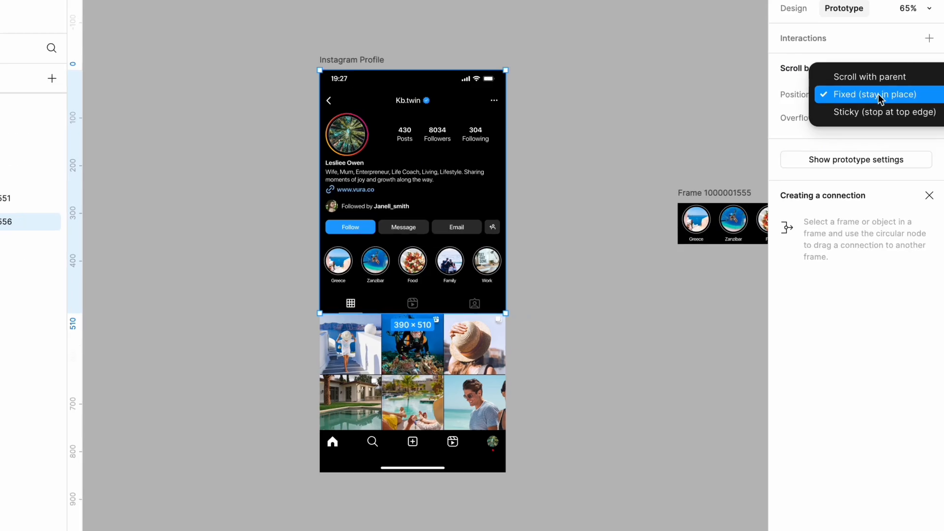
pyautogui.click(880, 96)
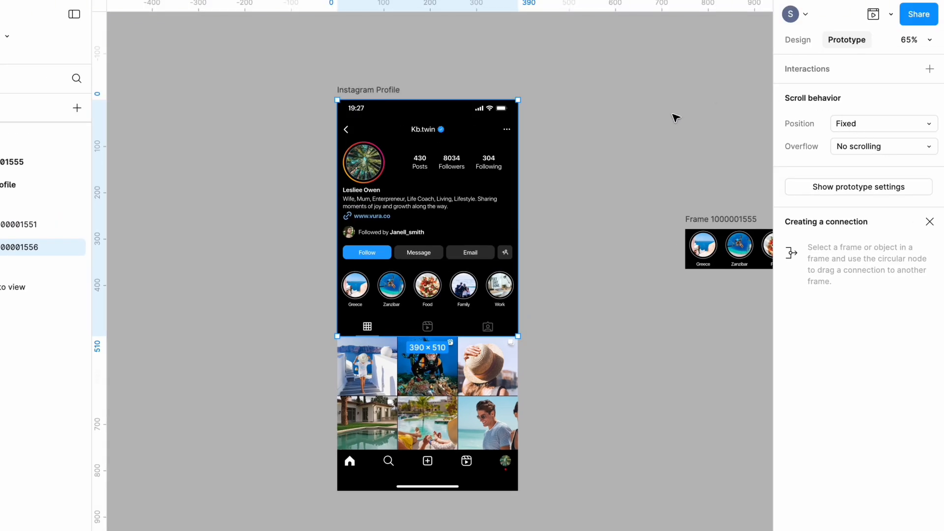
pyautogui.click(669, 89)
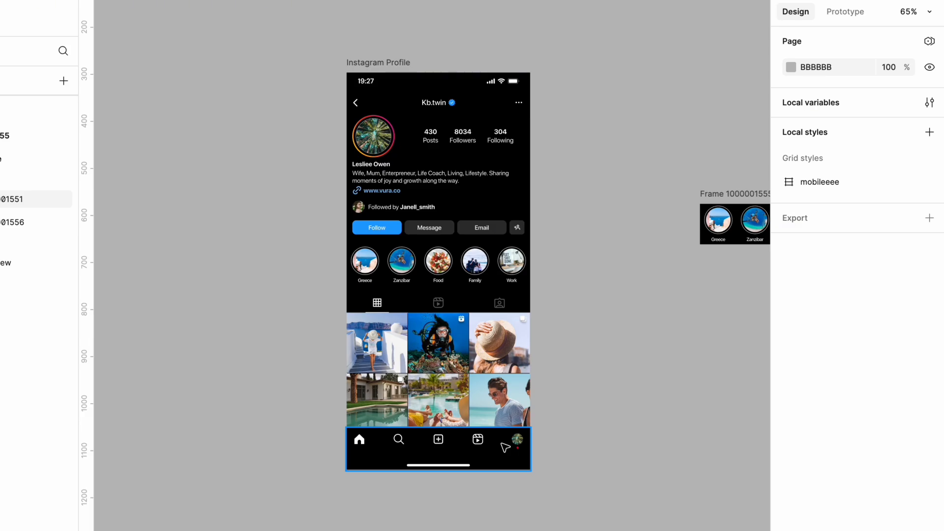
# Step: Set the bottom navigation bar's constraints to Center horizontally and Bottom vertically
pyautogui.click(506, 448)
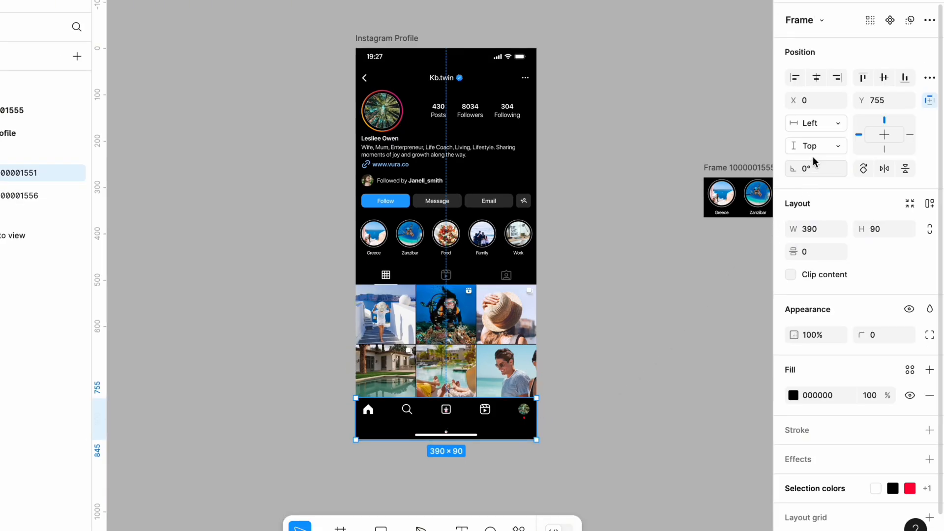
pyautogui.click(836, 124)
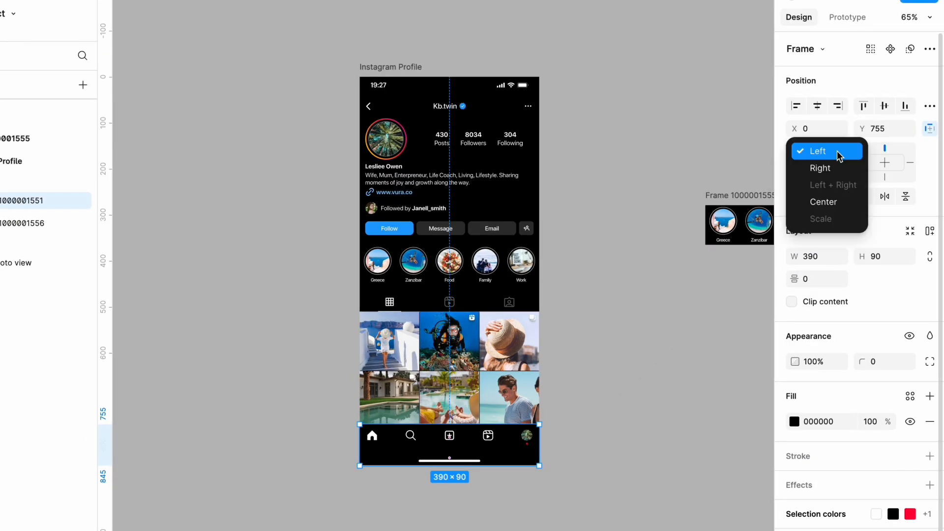
pyautogui.click(830, 201)
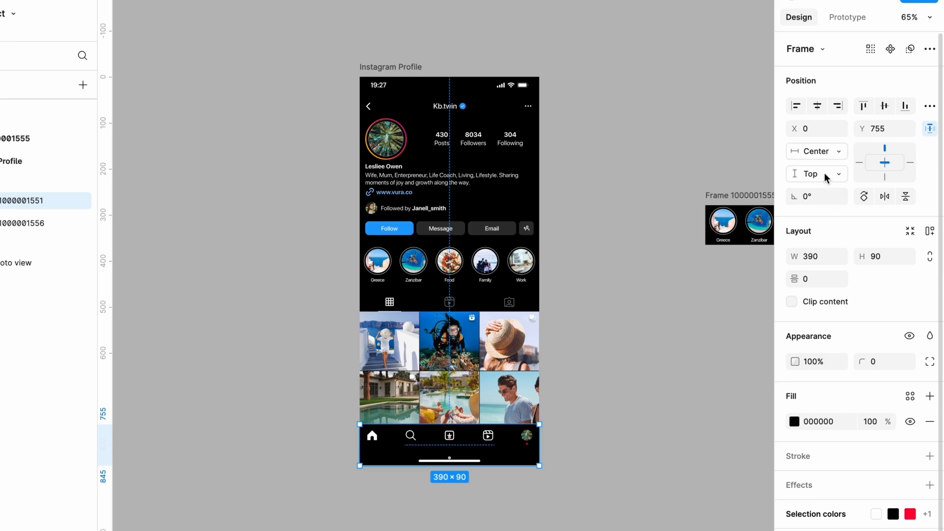
pyautogui.click(826, 176)
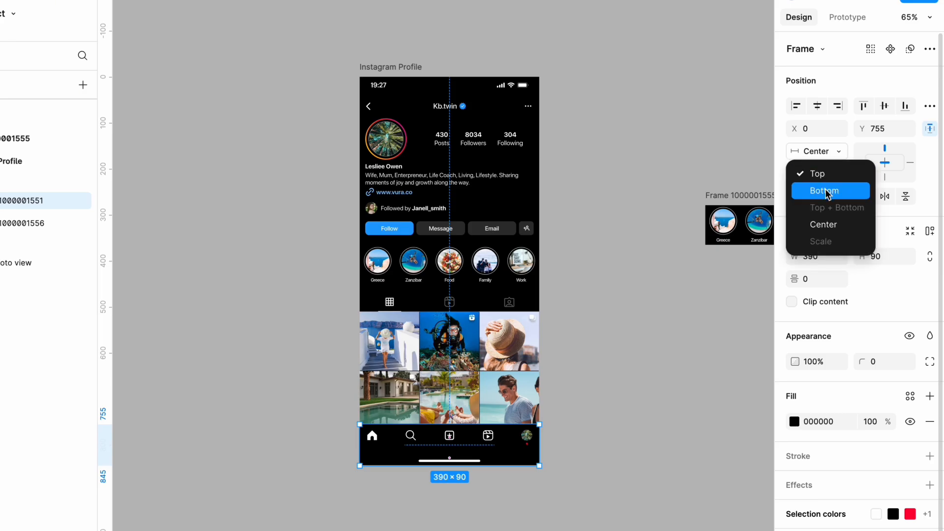
pyautogui.click(827, 192)
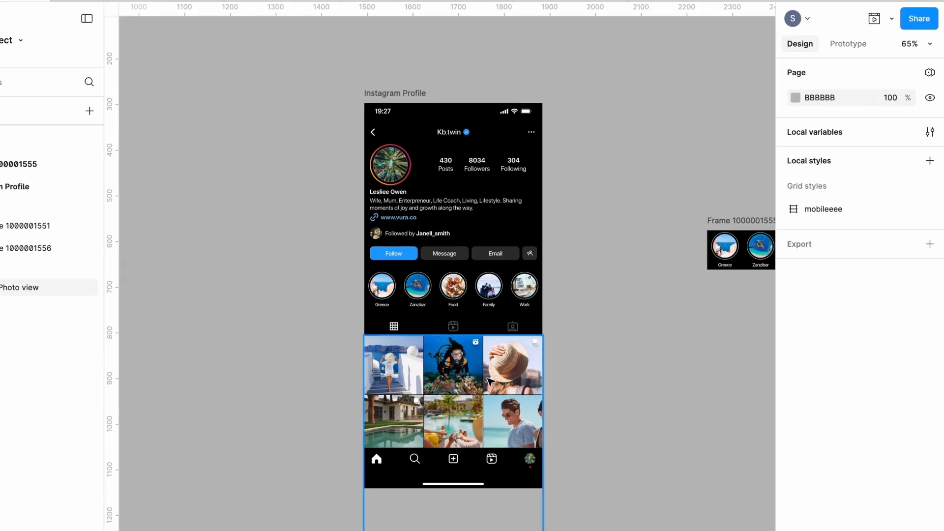
# Step: Wrap the Photo view grid in a new frame with Frame selection
pyautogui.click(461, 373)
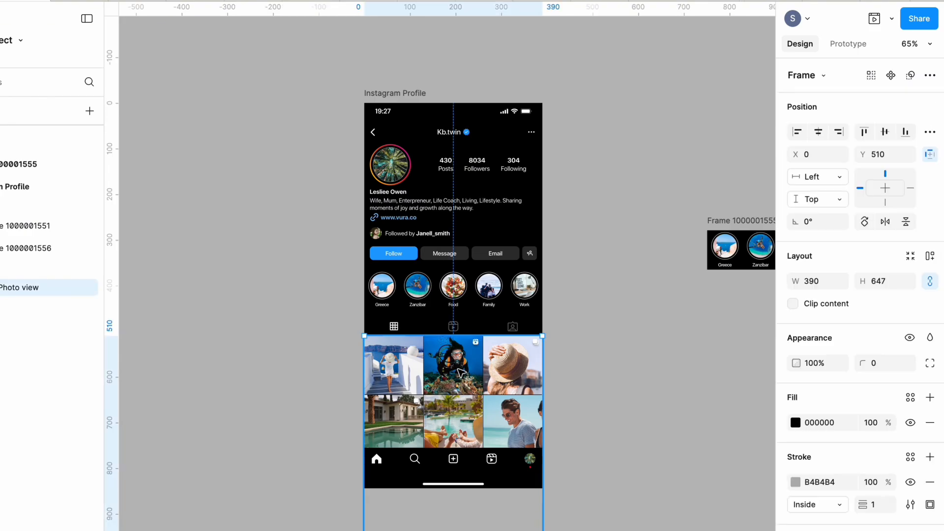
pyautogui.scroll(-1, 461, 373)
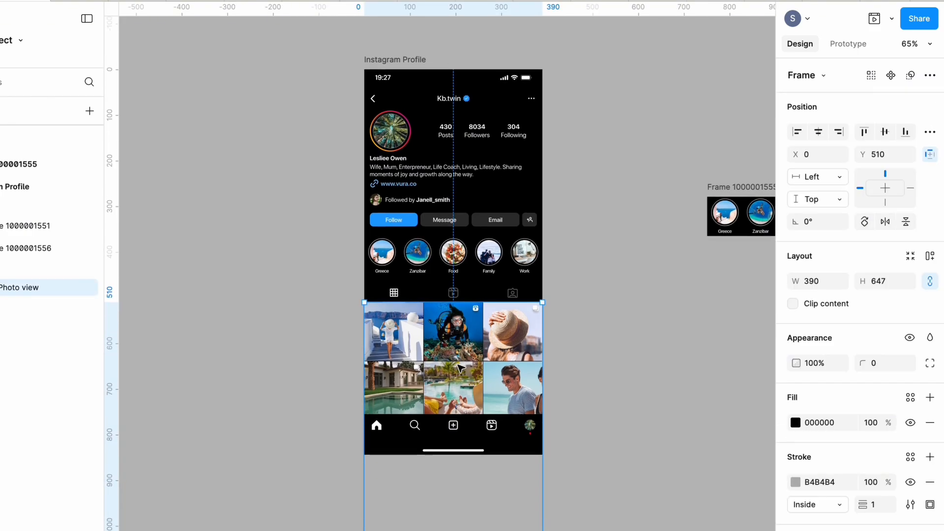
pyautogui.rightClick(457, 350)
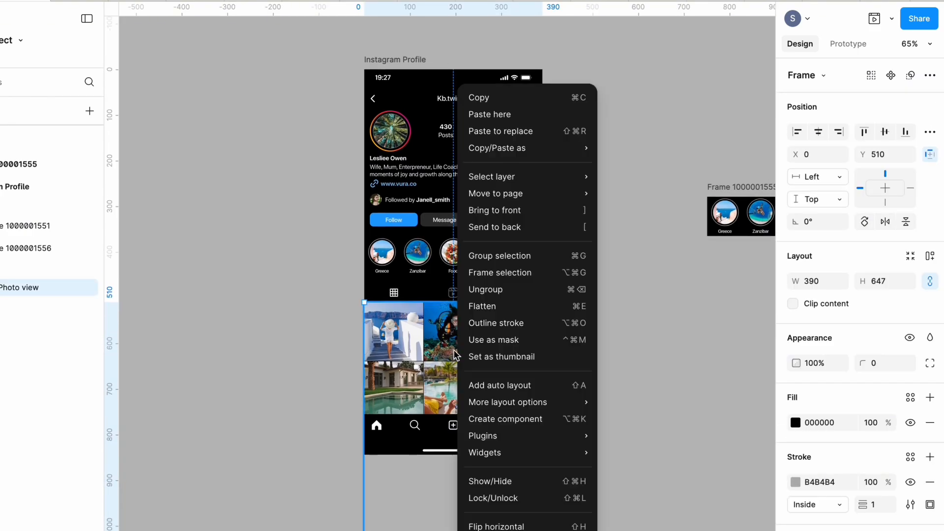
pyautogui.click(482, 275)
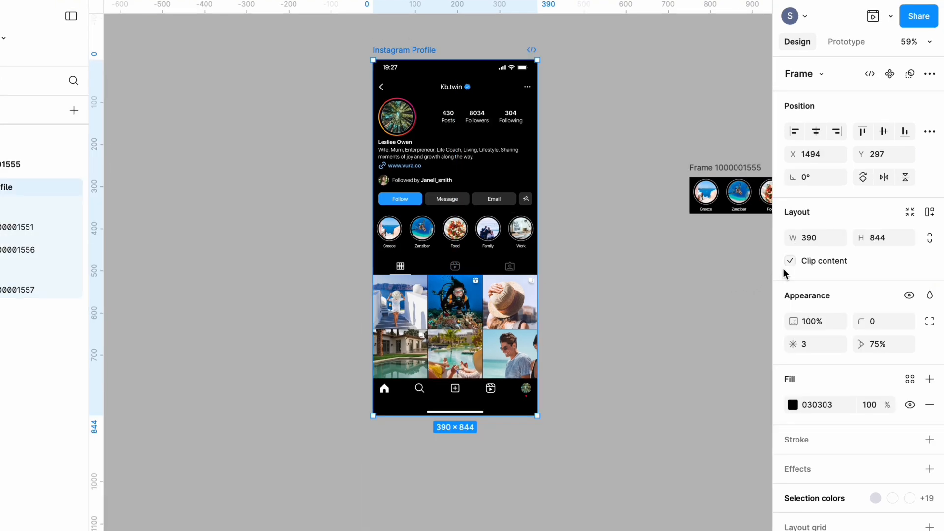
# Step: Turn off content clipping on the Instagram Profile screen and extend the photo grid's new frame downward to a height of about 724
pyautogui.click(791, 261)
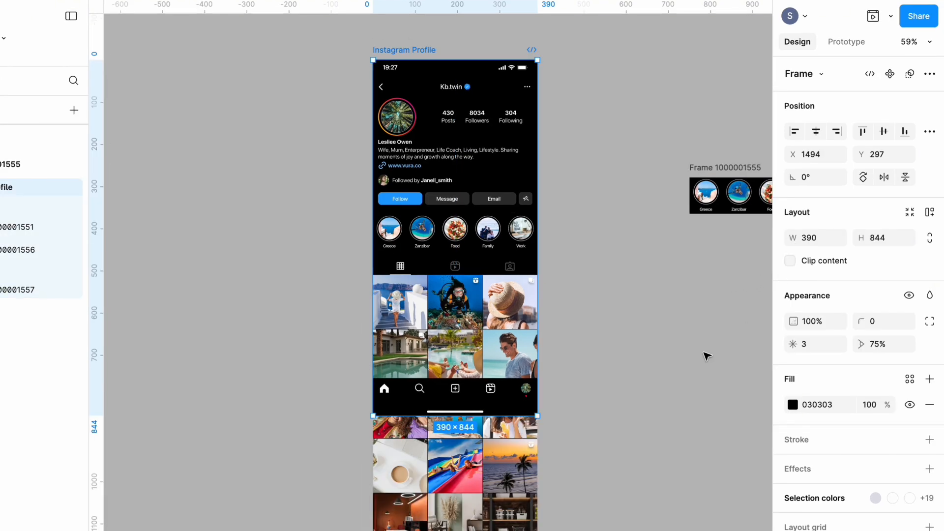
pyautogui.click(723, 339)
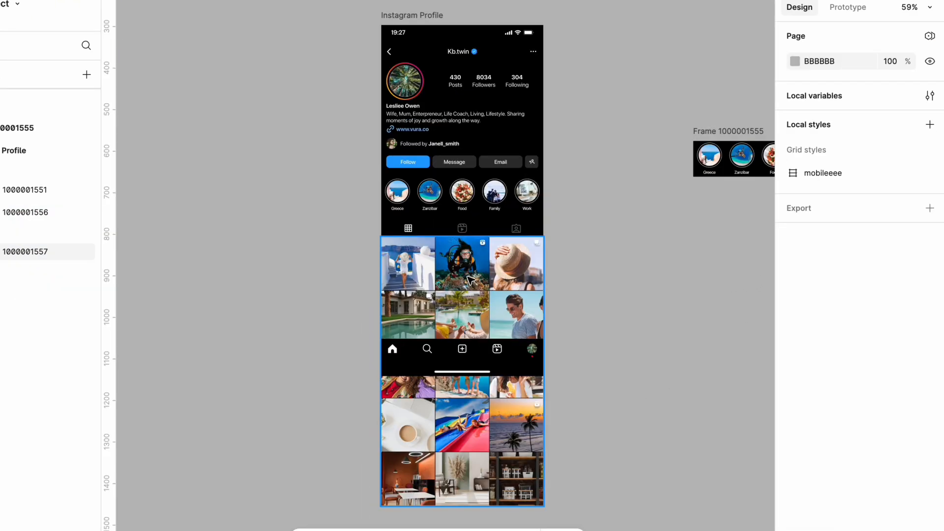
pyautogui.click(489, 291)
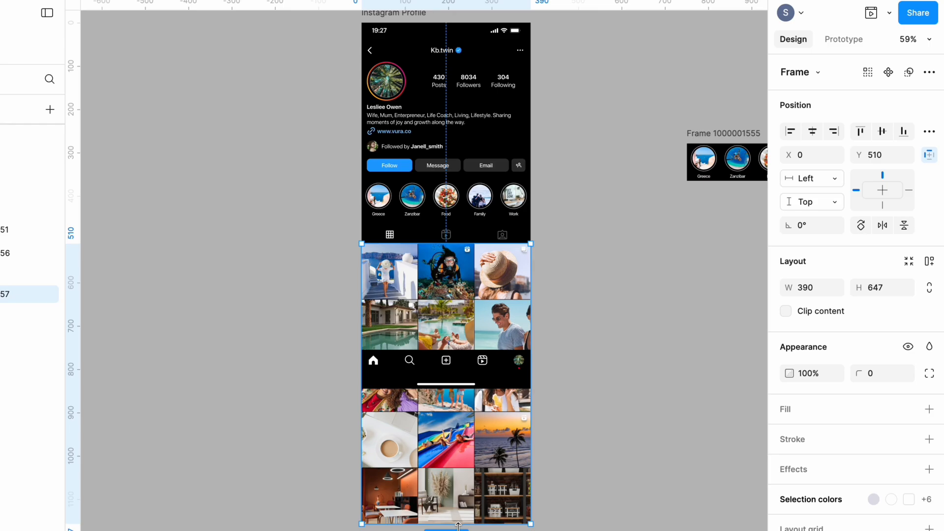
pyautogui.scroll(-2, 459, 527)
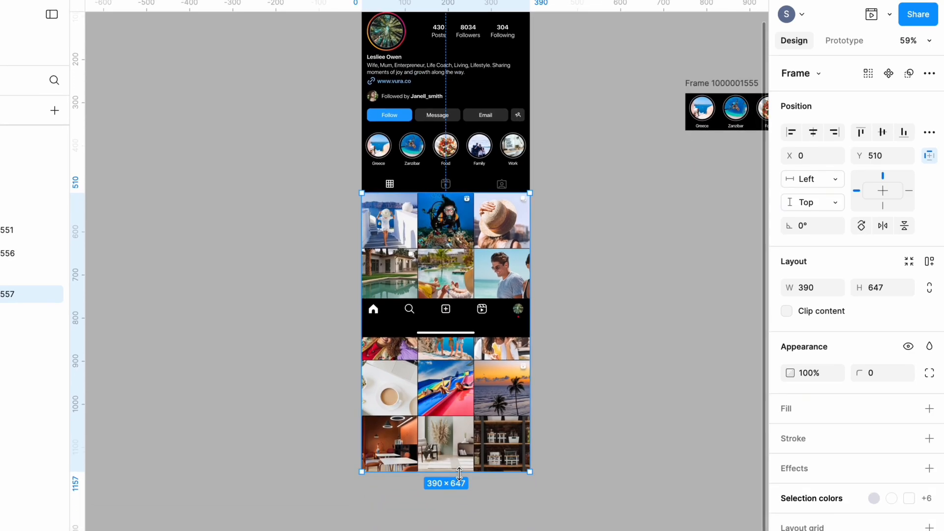
pyautogui.moveTo(460, 475); pyautogui.dragTo(485, 486)
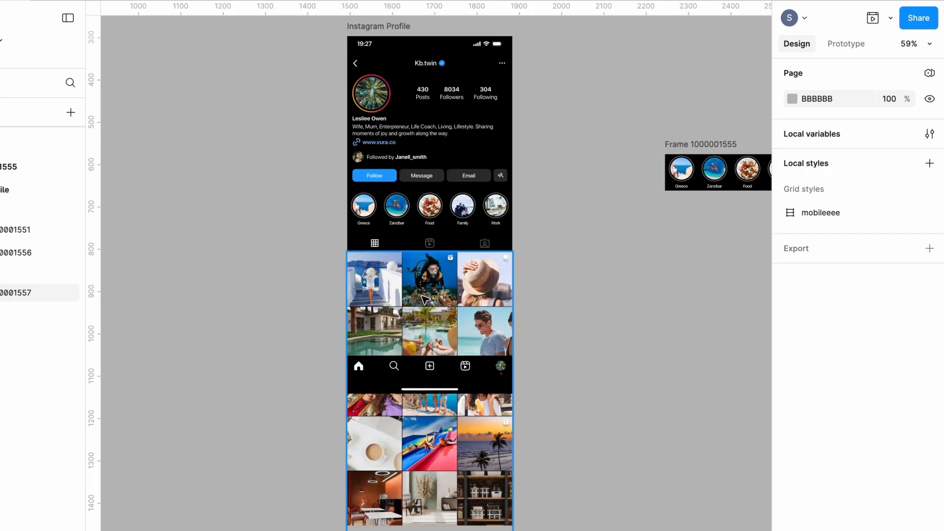
pyautogui.click(425, 300)
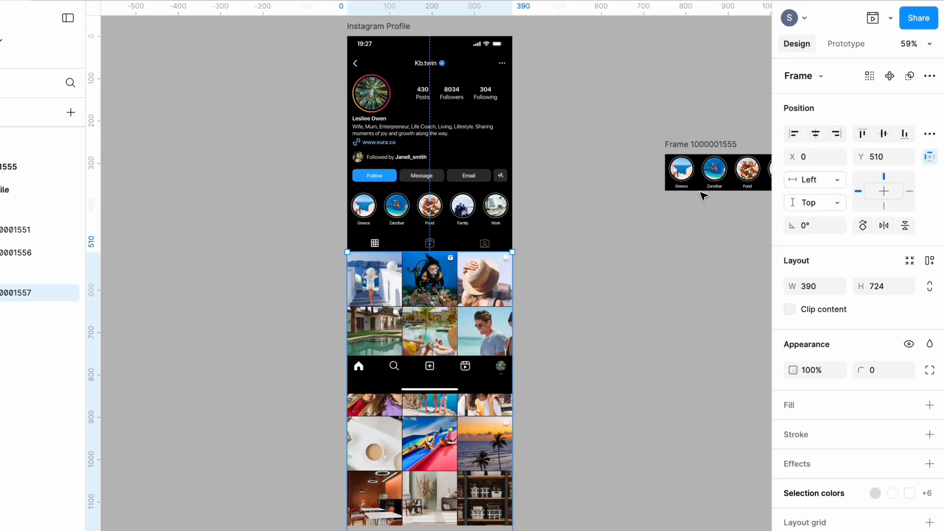
# Step: Check the photo grid frame's scroll behavior, leaving its position on Scroll with parent and its overflow on No scrolling
pyautogui.click(844, 44)
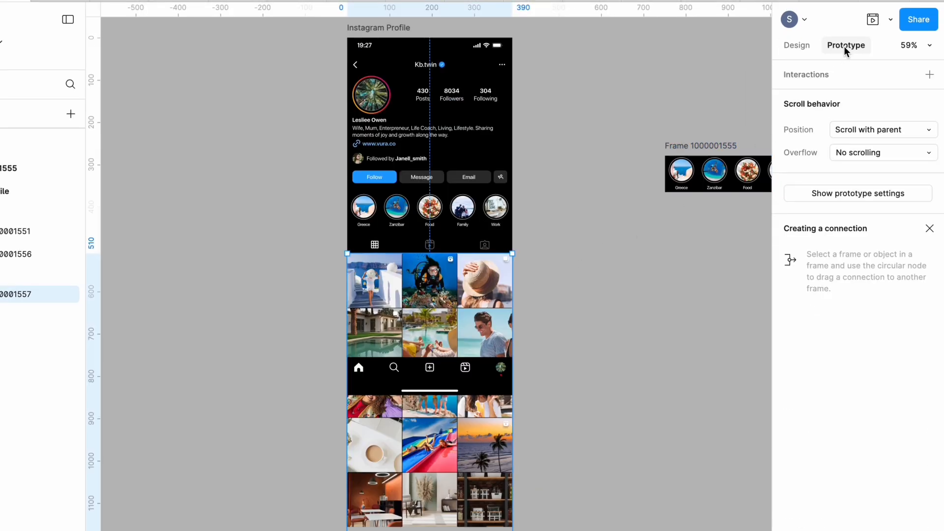
pyautogui.click(890, 129)
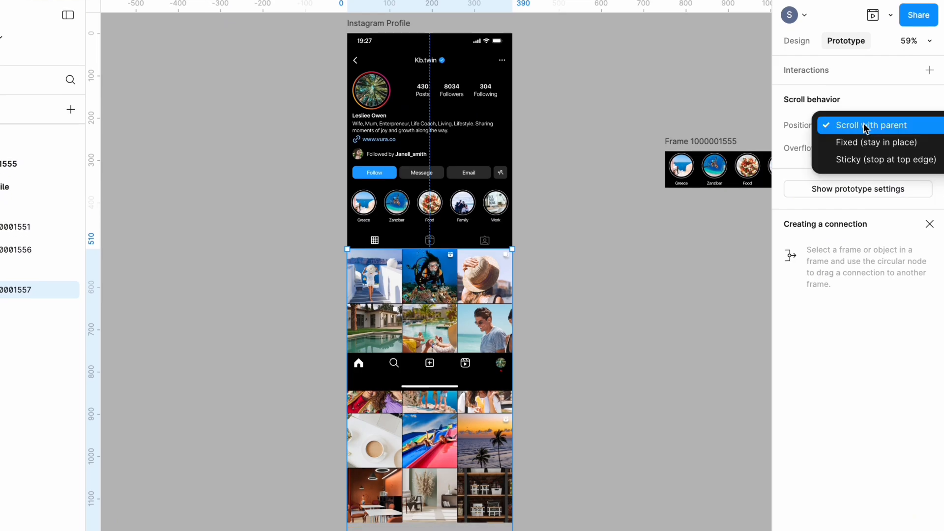
pyautogui.click(874, 130)
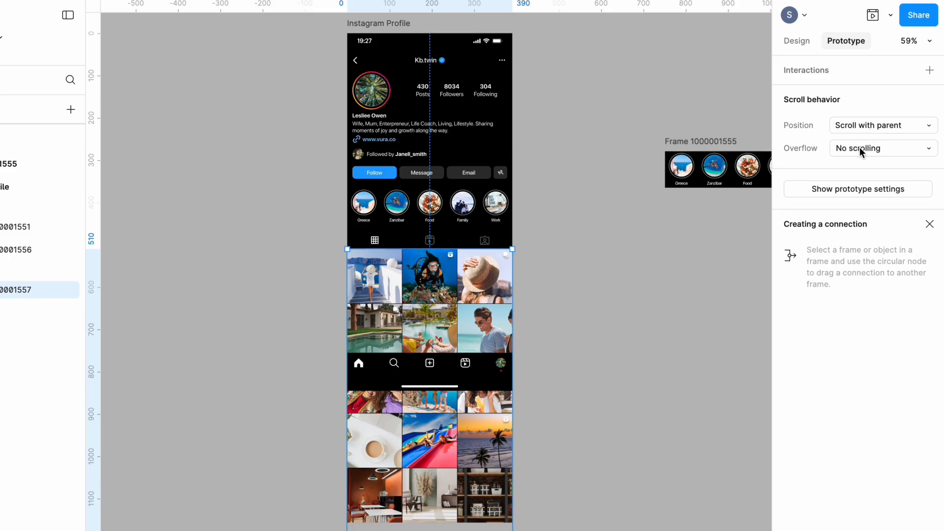
pyautogui.click(860, 148)
pyautogui.click(860, 147)
pyautogui.click(682, 285)
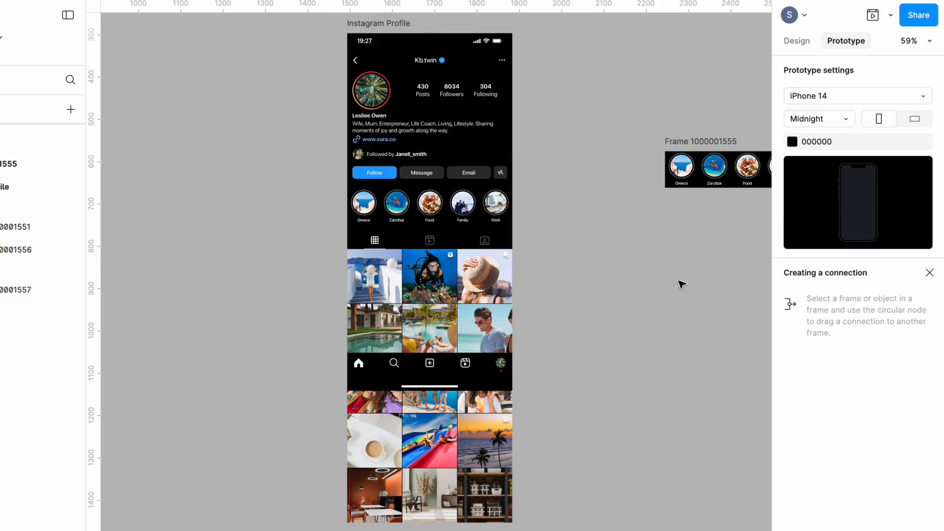
# Step: Turn on content clipping for the Instagram Profile screen
pyautogui.click(796, 41)
pyautogui.scroll(1, 656, 76)
pyautogui.click(391, 48)
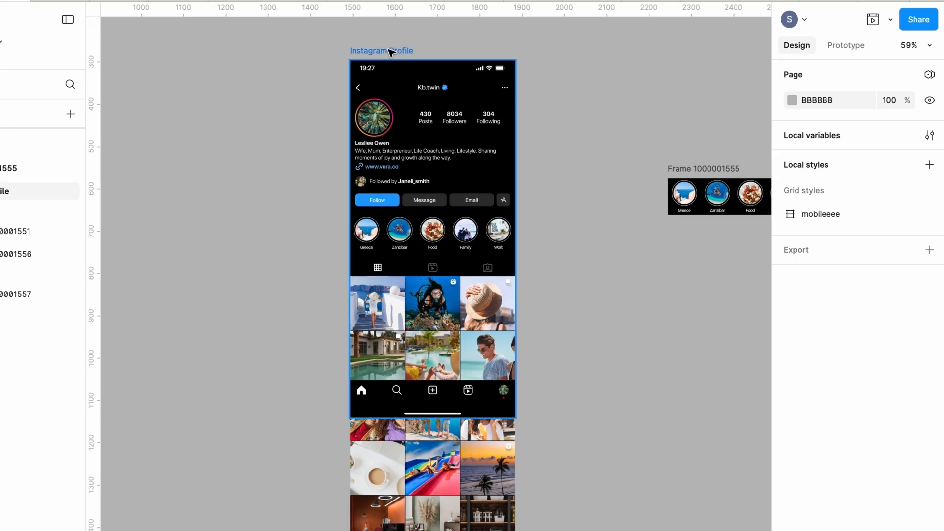
pyautogui.click(391, 51)
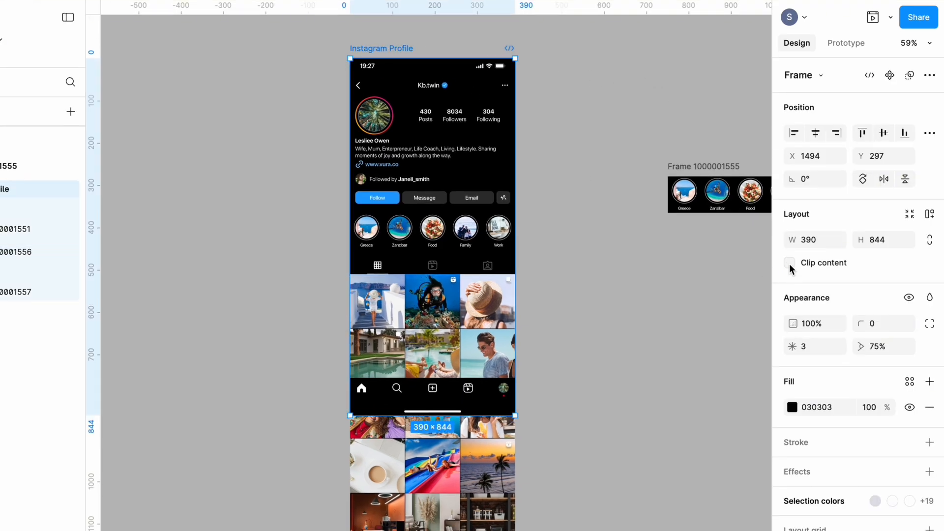
pyautogui.click(790, 263)
# Step: Set the Instagram Profile screen's prototype scroll overflow to Vertical and return to its design properties
pyautogui.hotkey('shift', 'e')
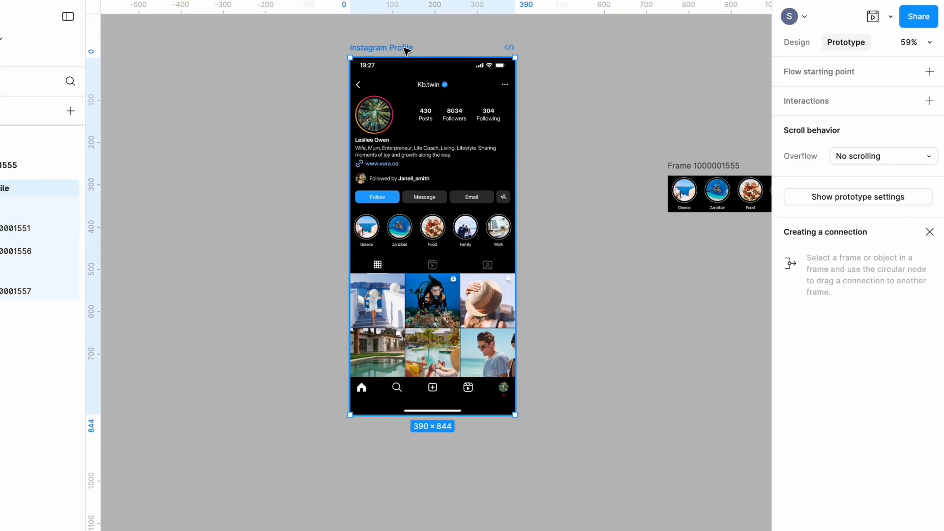
pyautogui.click(858, 157)
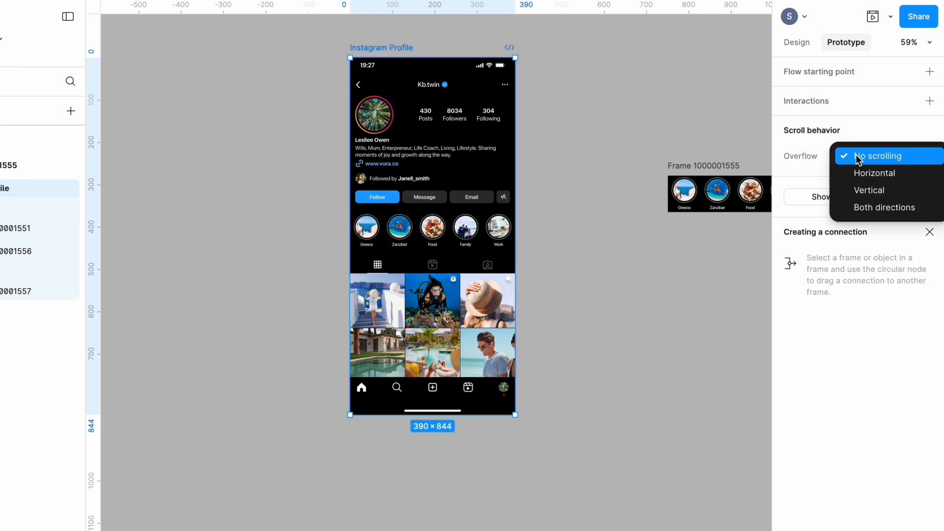
pyautogui.click(872, 189)
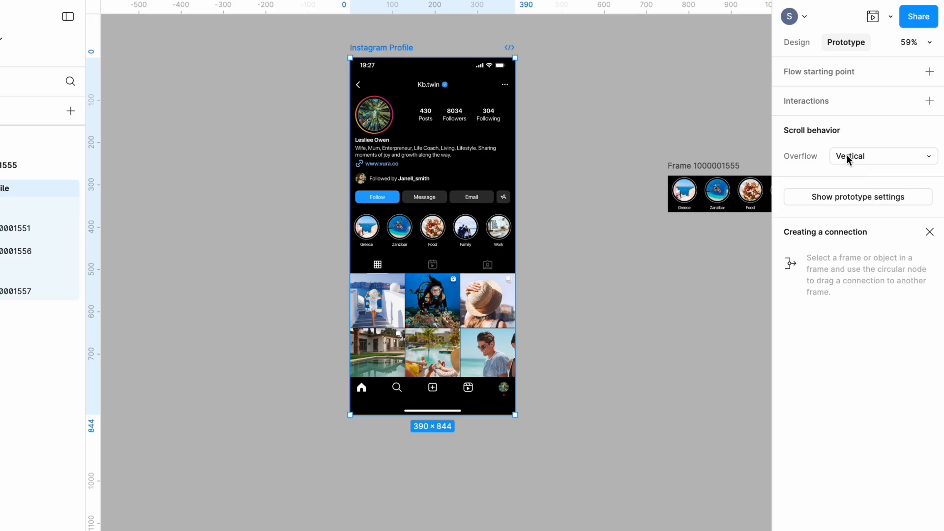
pyautogui.click(797, 41)
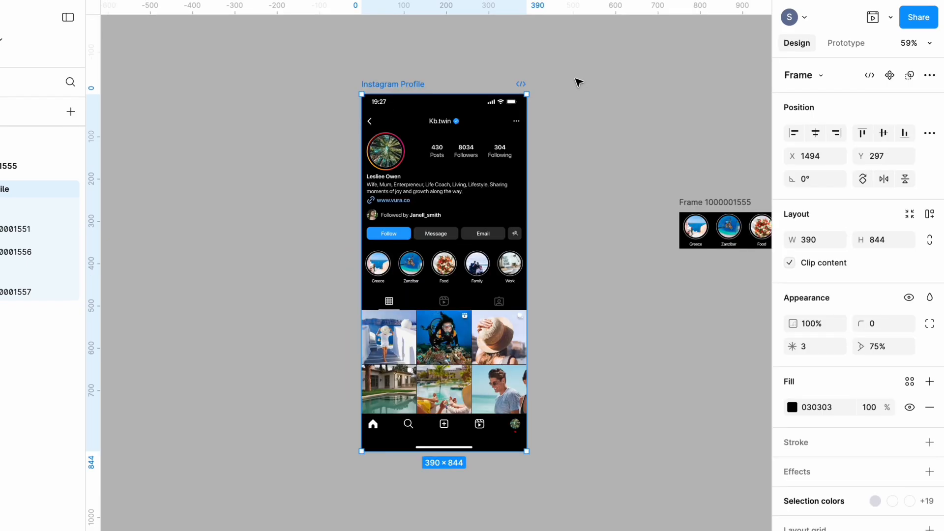